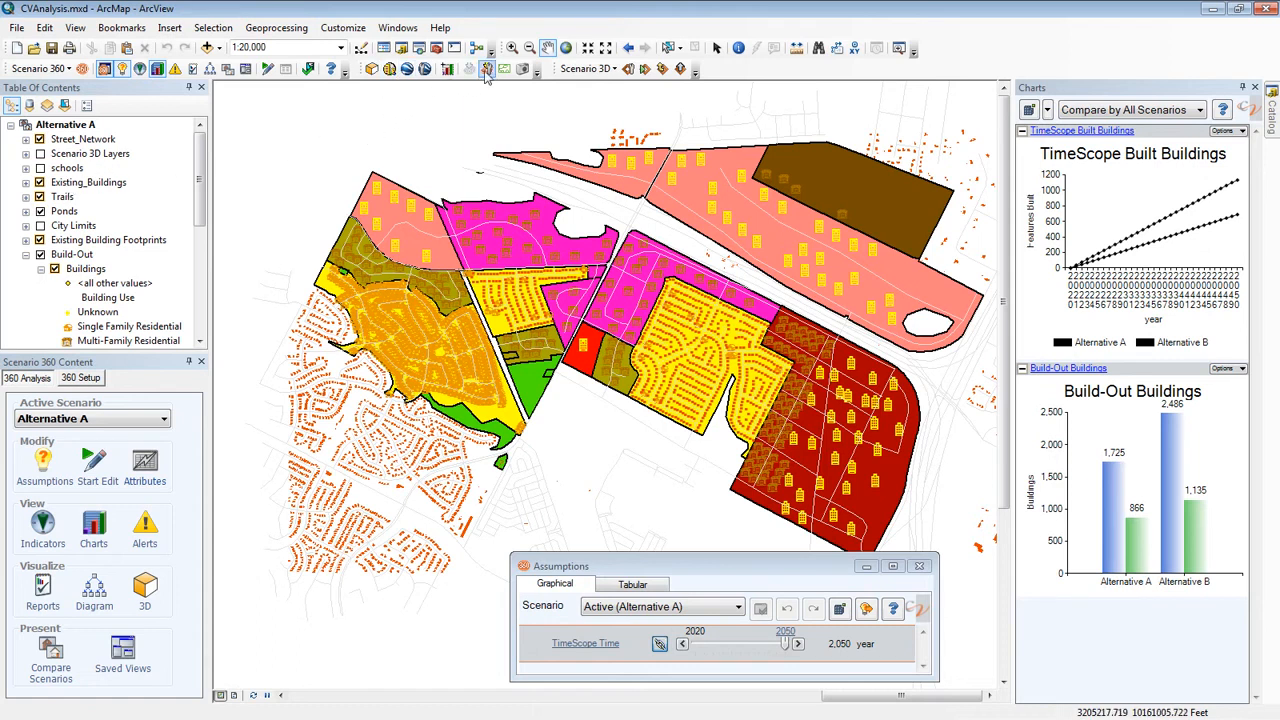
Open the Google Earth export settings and view the scenarios available for export
left_click(72, 69)
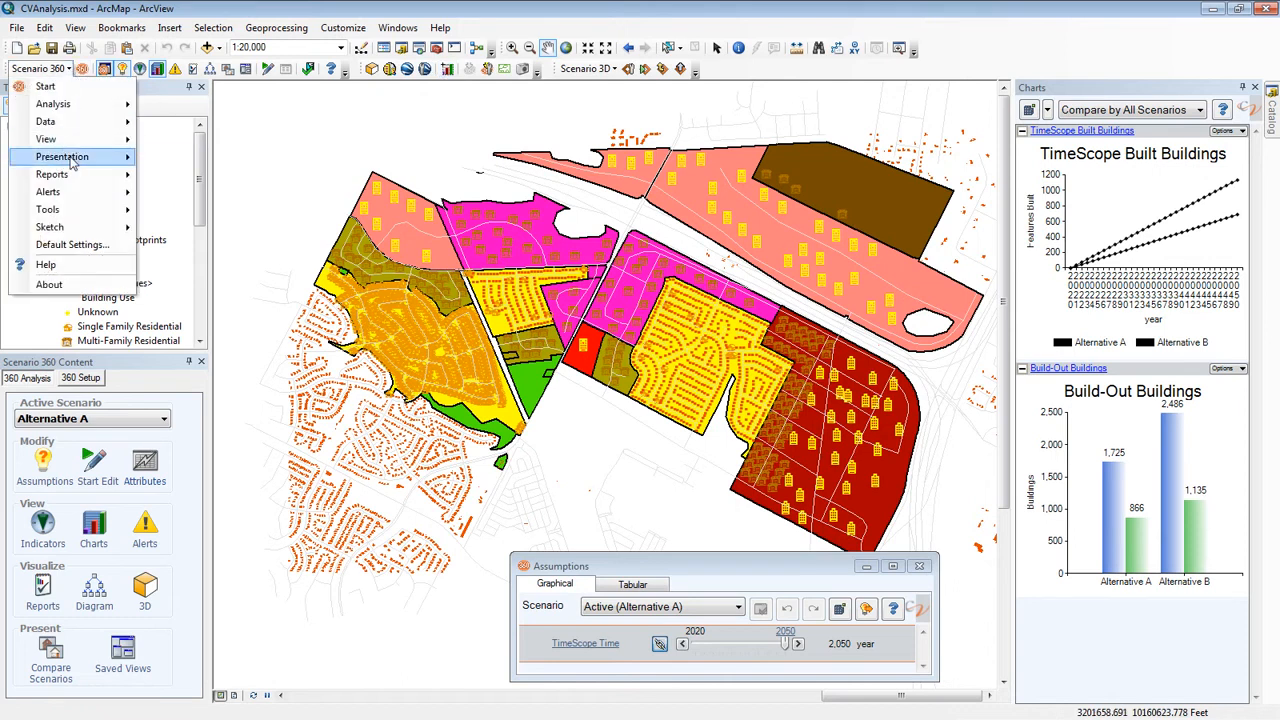
mouse_move(72, 160)
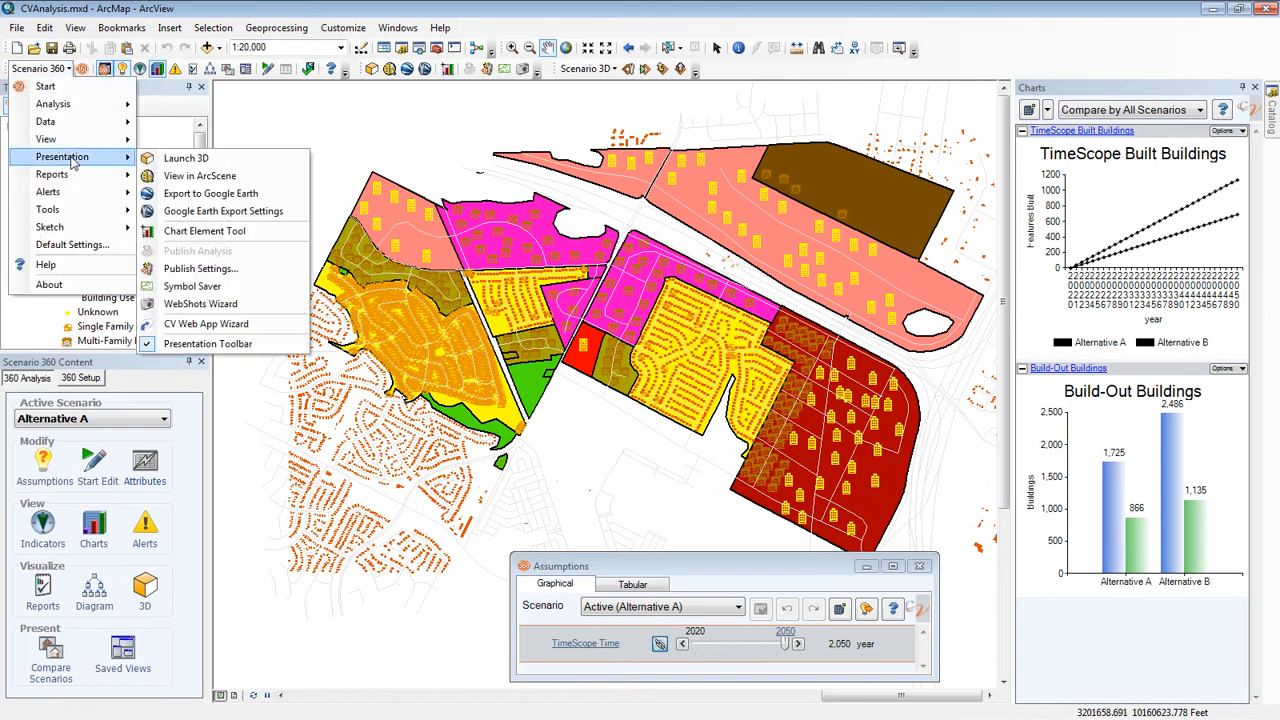
left_click(206, 214)
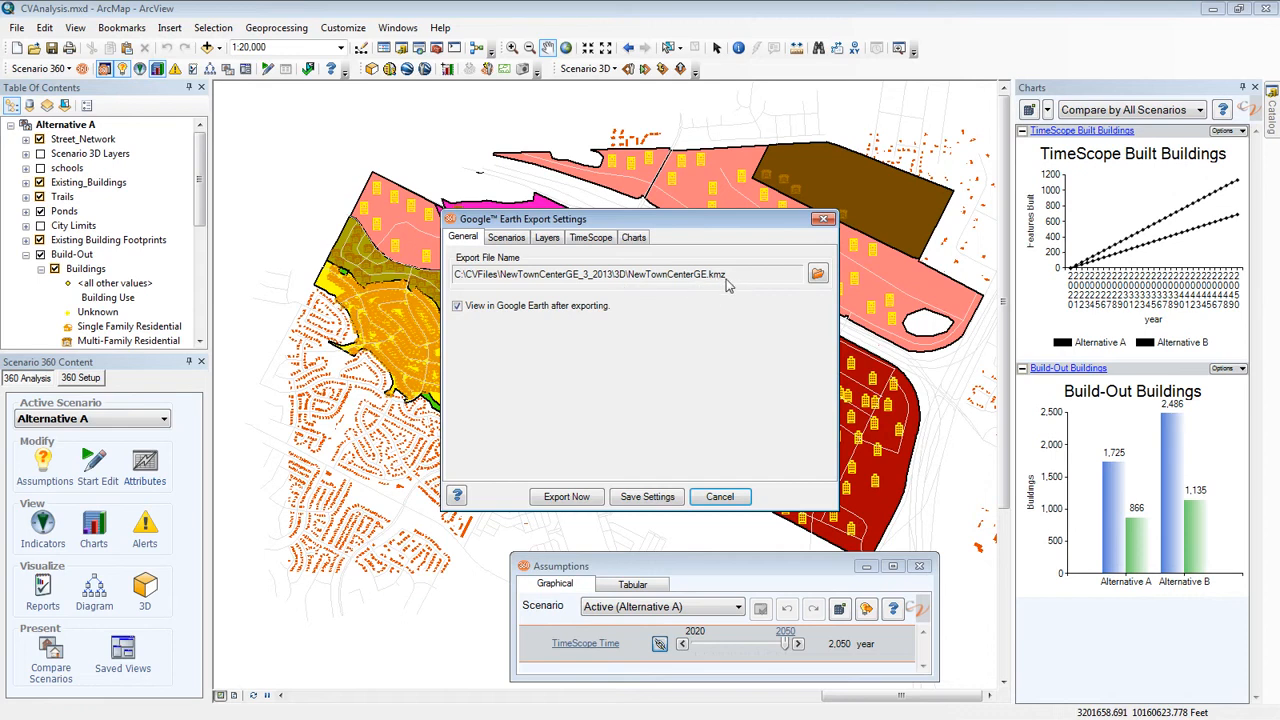
left_click(500, 244)
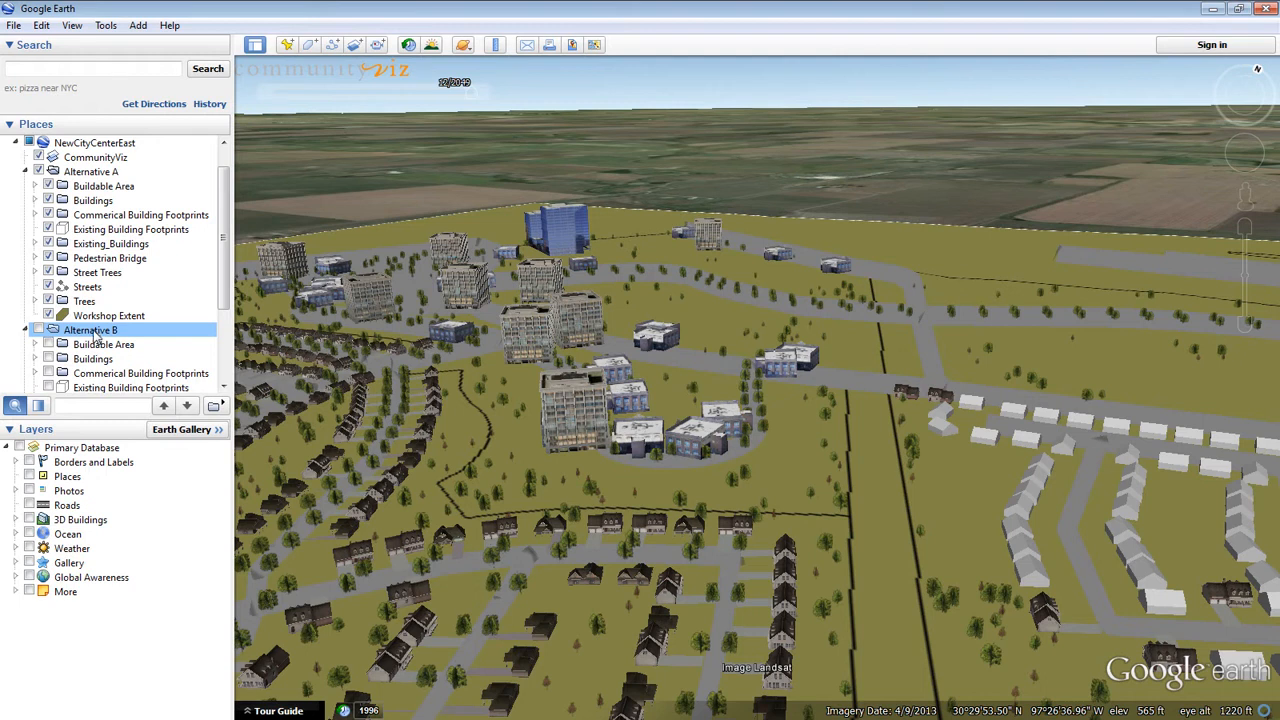
In Google Earth, hide the Alternative A scenario and display Alternative B instead
left_click(40, 172)
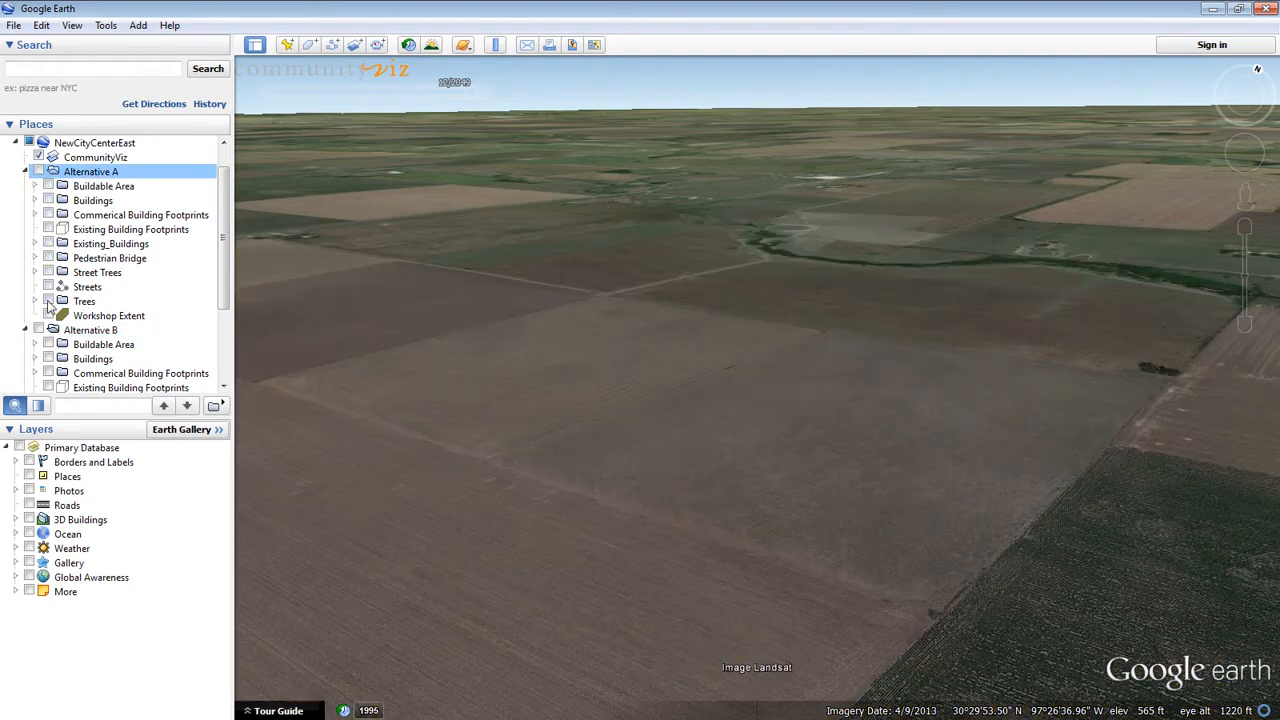
left_click(40, 333)
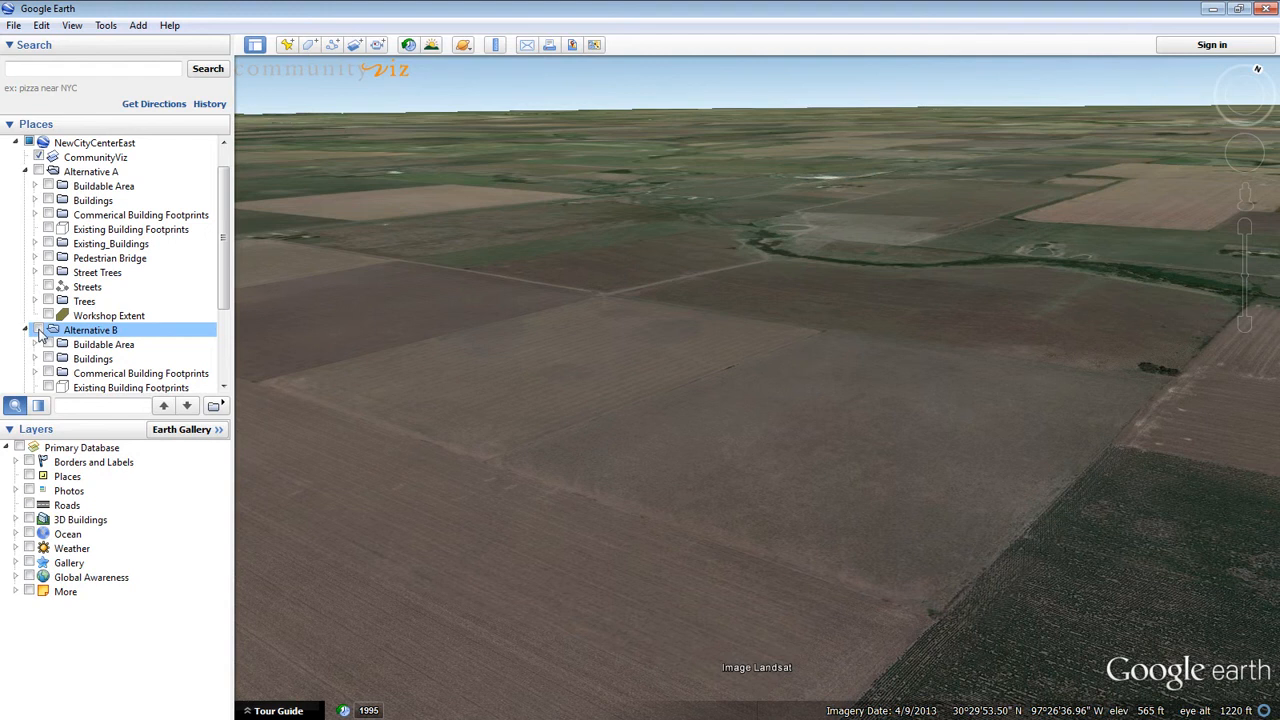
left_click(39, 331)
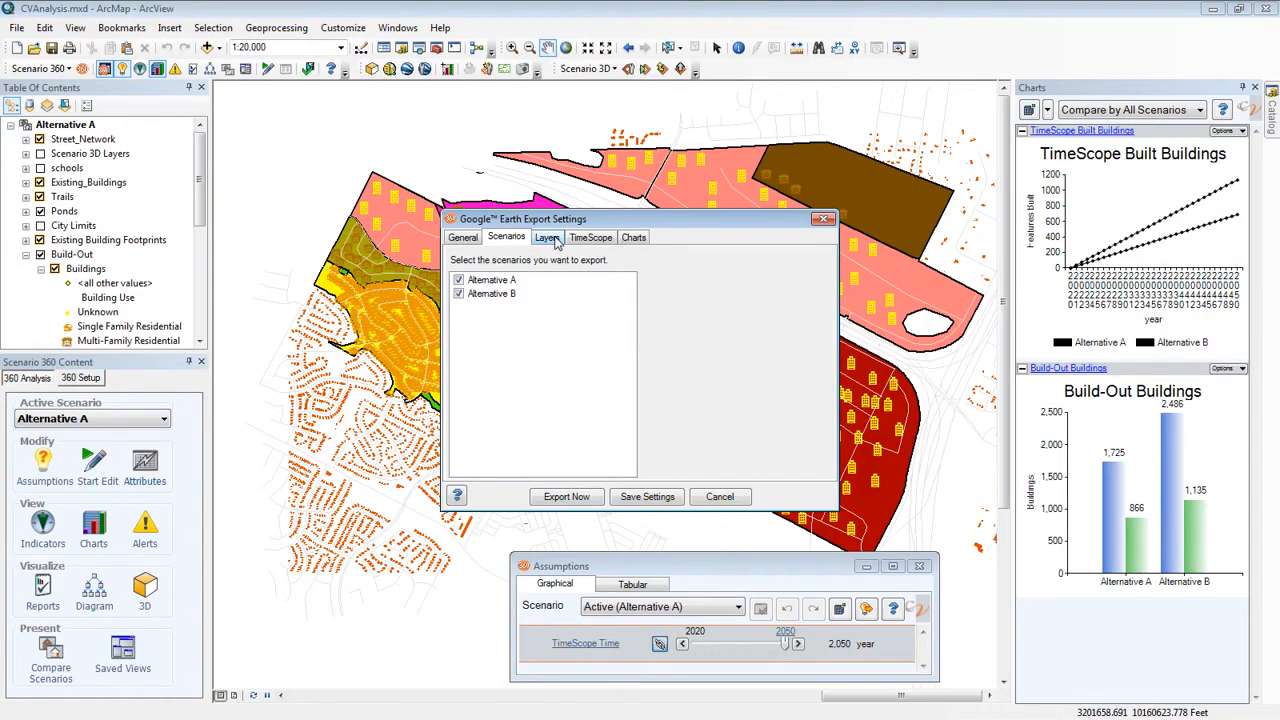
In ArcMap, view the layer export settings and check which export types the Buildable Area layer offers
left_click(548, 238)
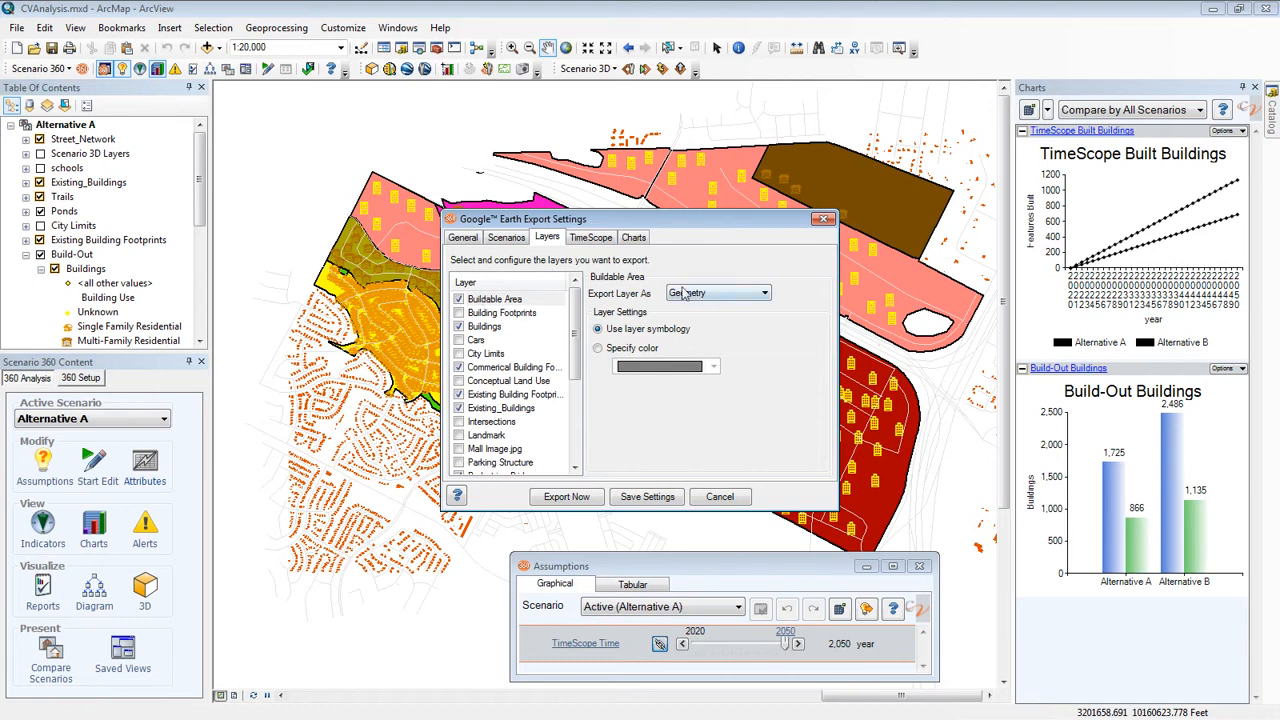
left_click(516, 303)
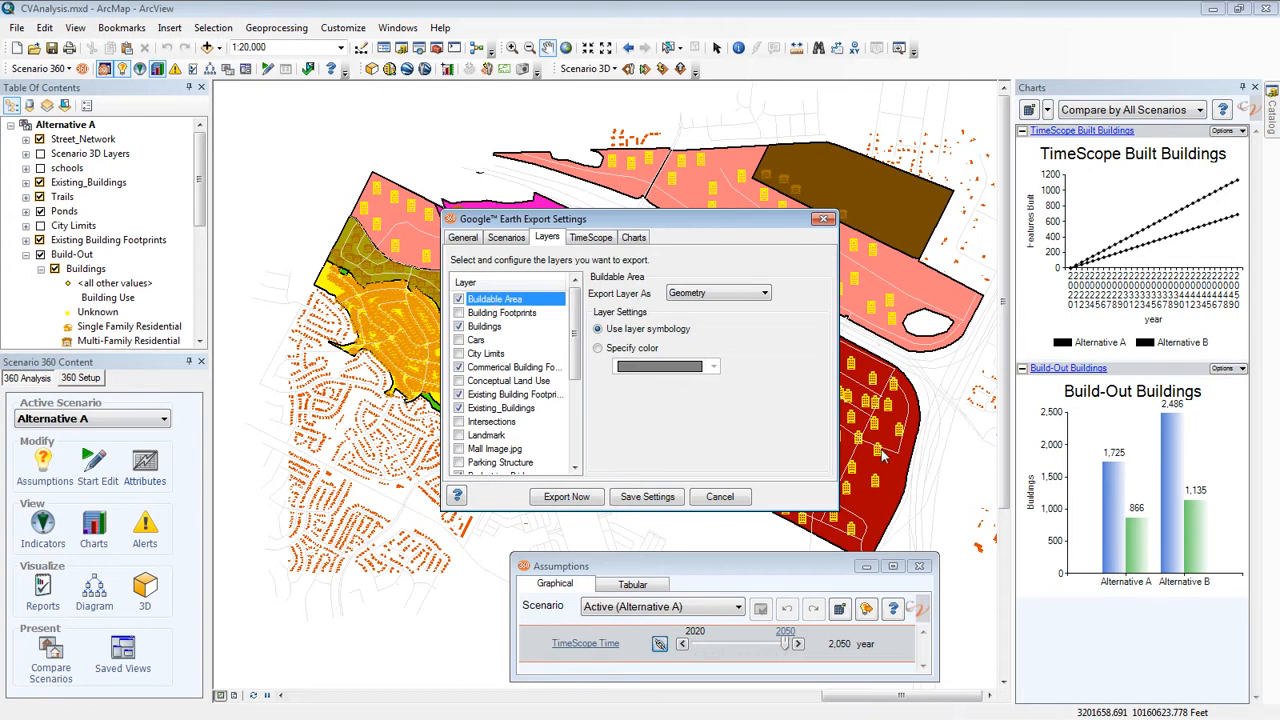
left_click(766, 294)
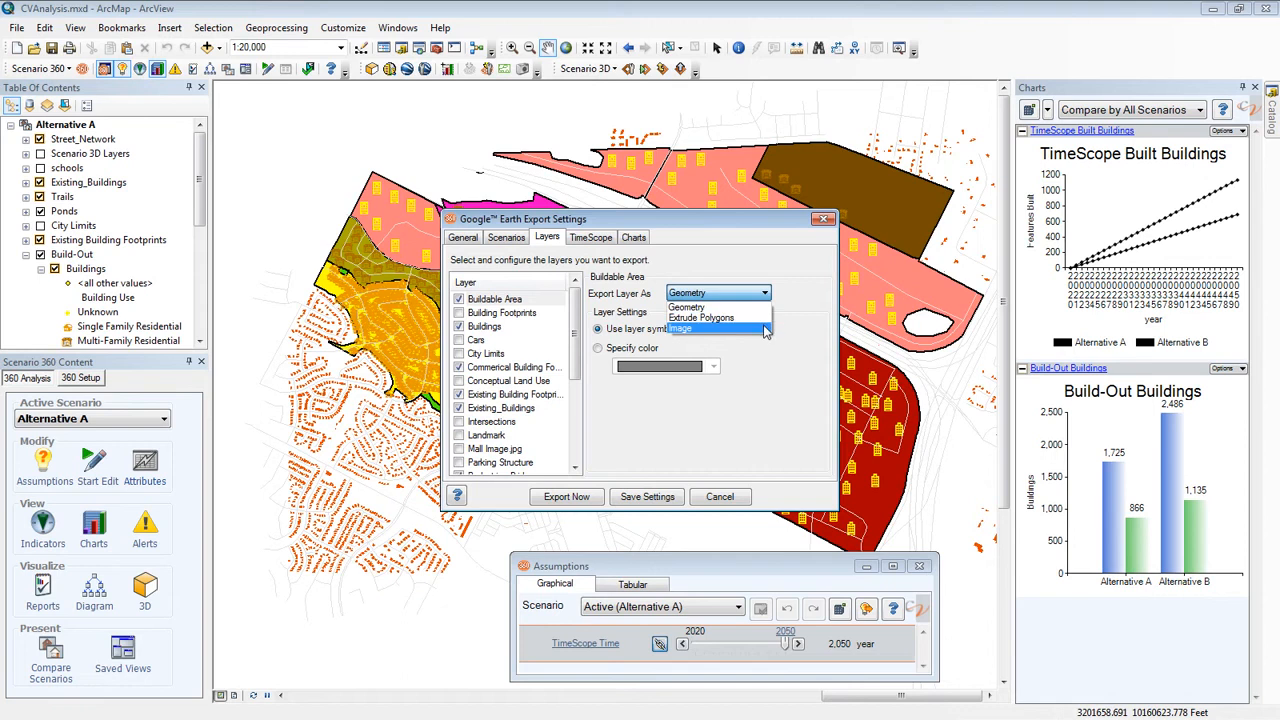
left_click(822, 326)
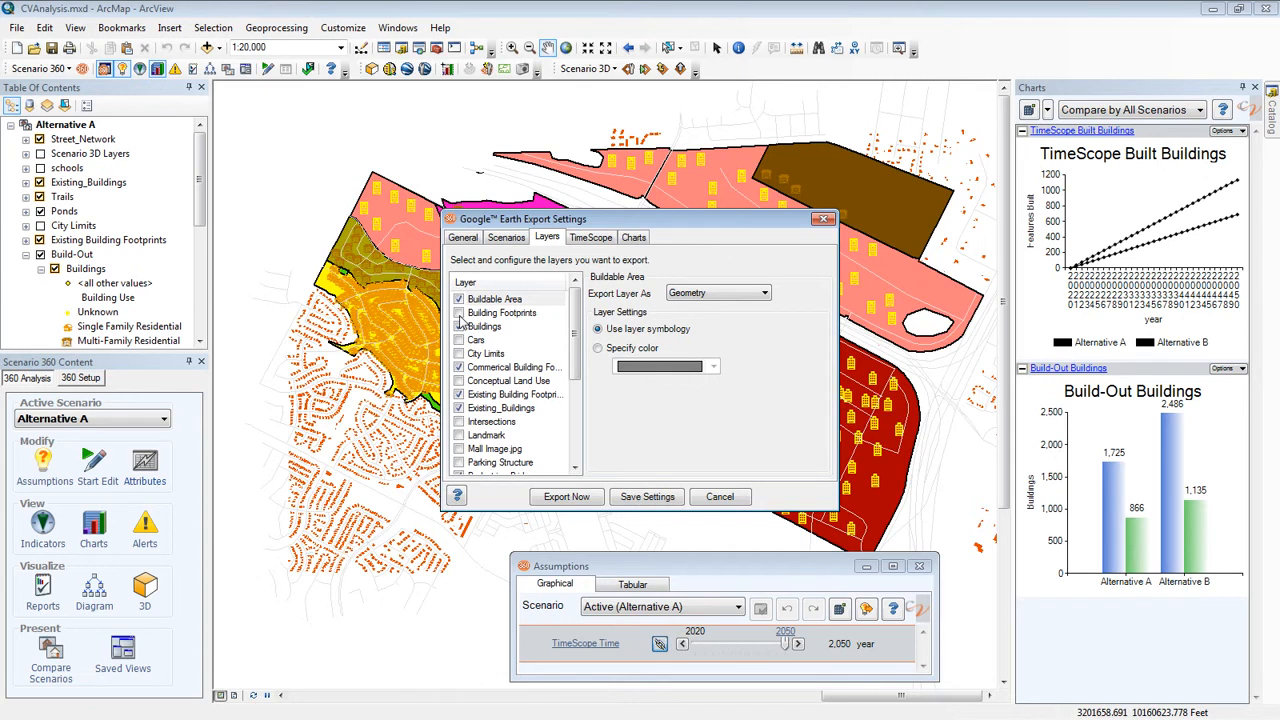
Set the Buildings layer to export as 3D Models
left_click(482, 331)
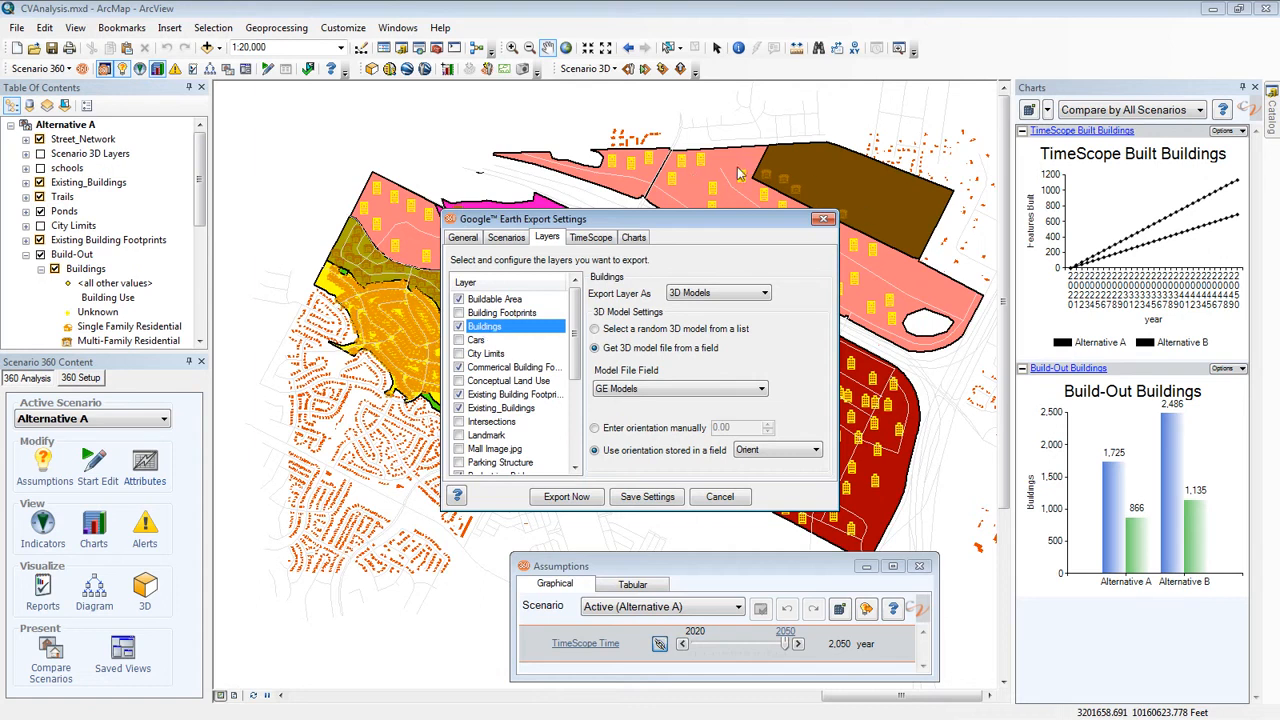
left_click(765, 294)
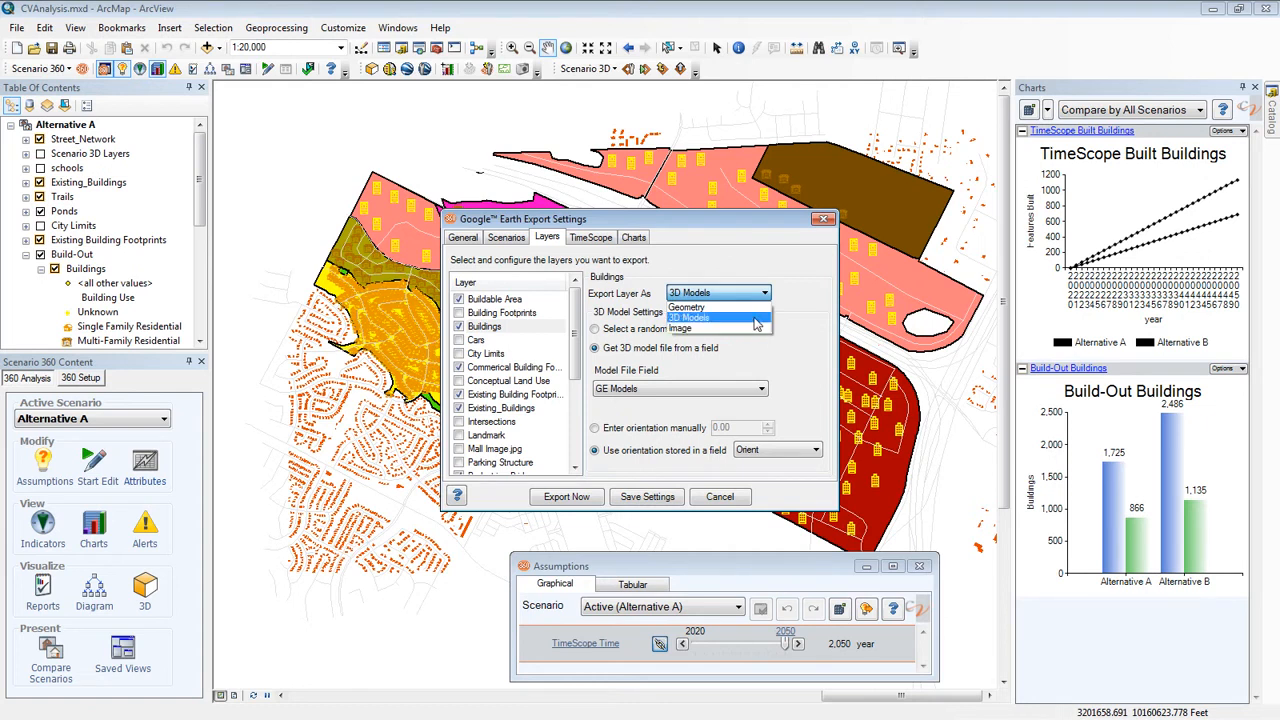
left_click(757, 318)
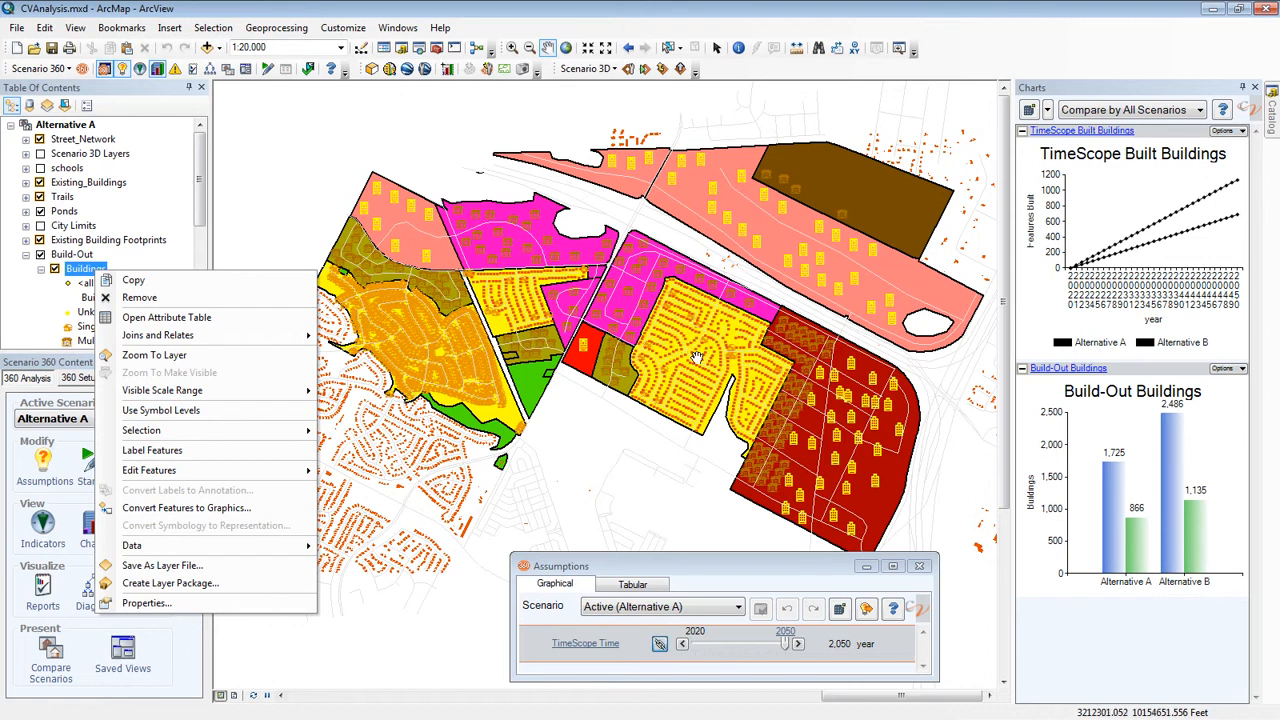
Open the Buildings attribute table, close the Assumptions window, and examine the Orient and GE Models fields
left_click(164, 318)
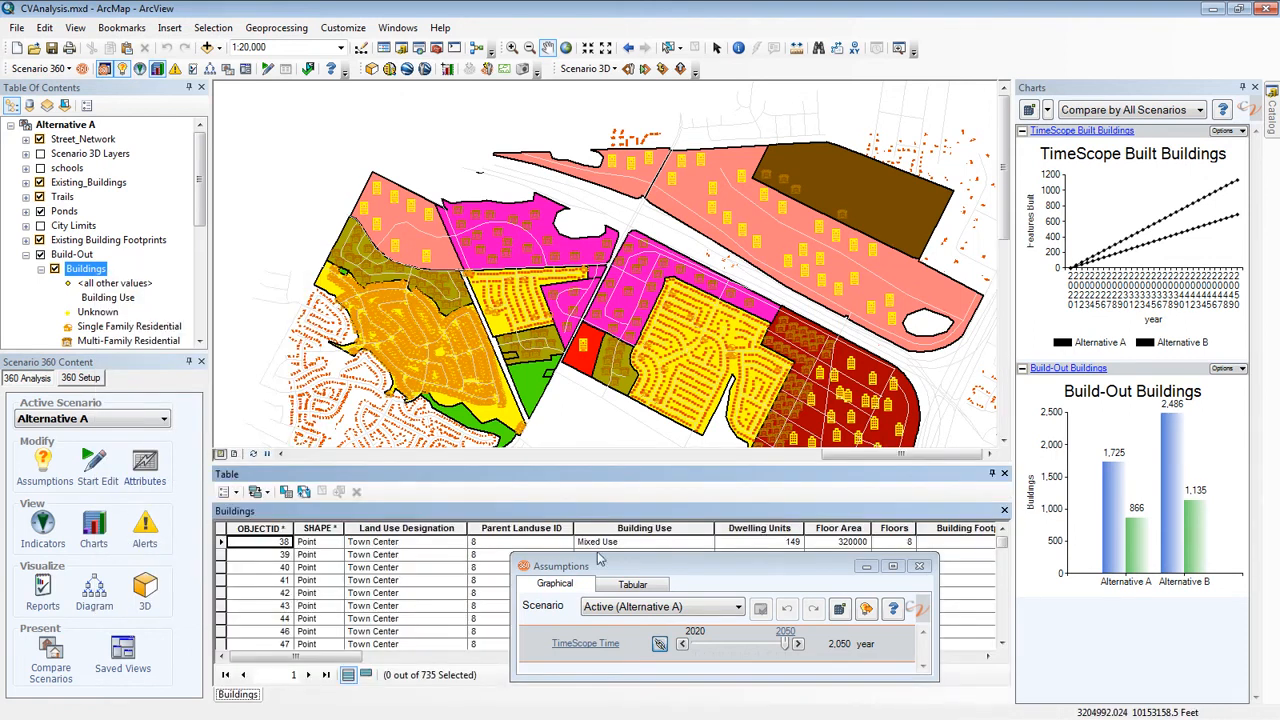
left_click(919, 566)
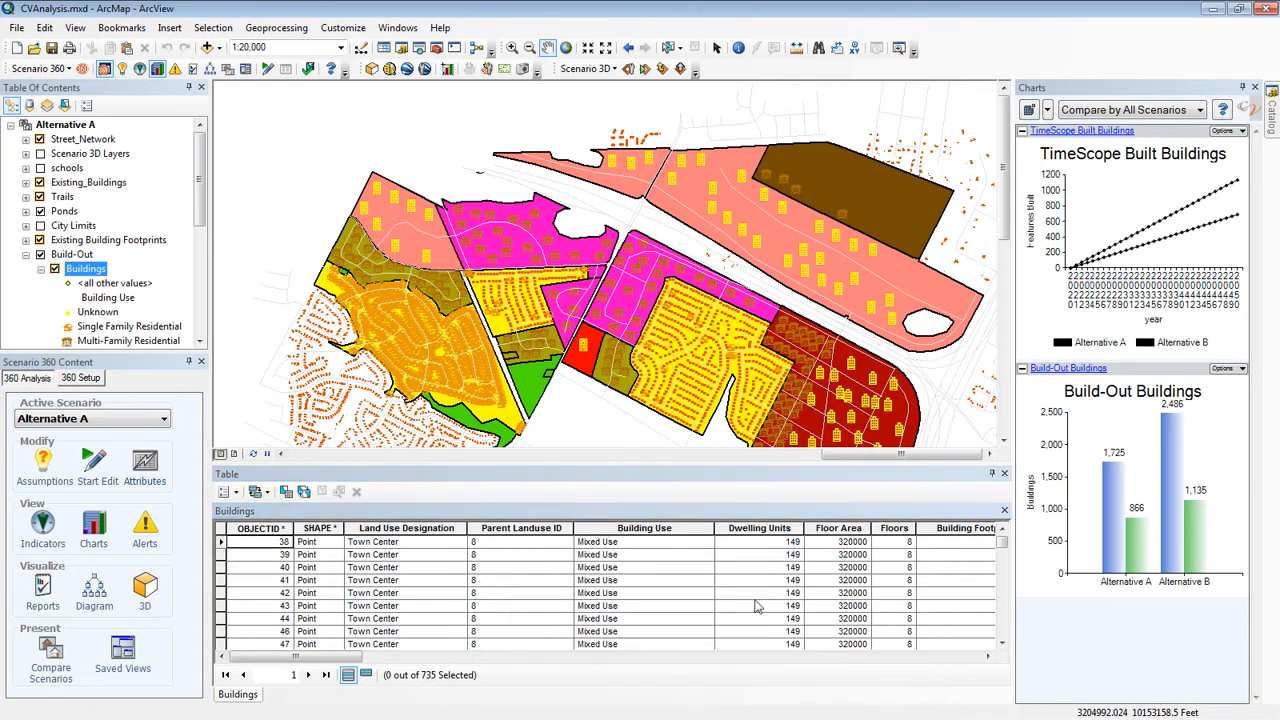
left_click_drag(345, 656, 955, 718)
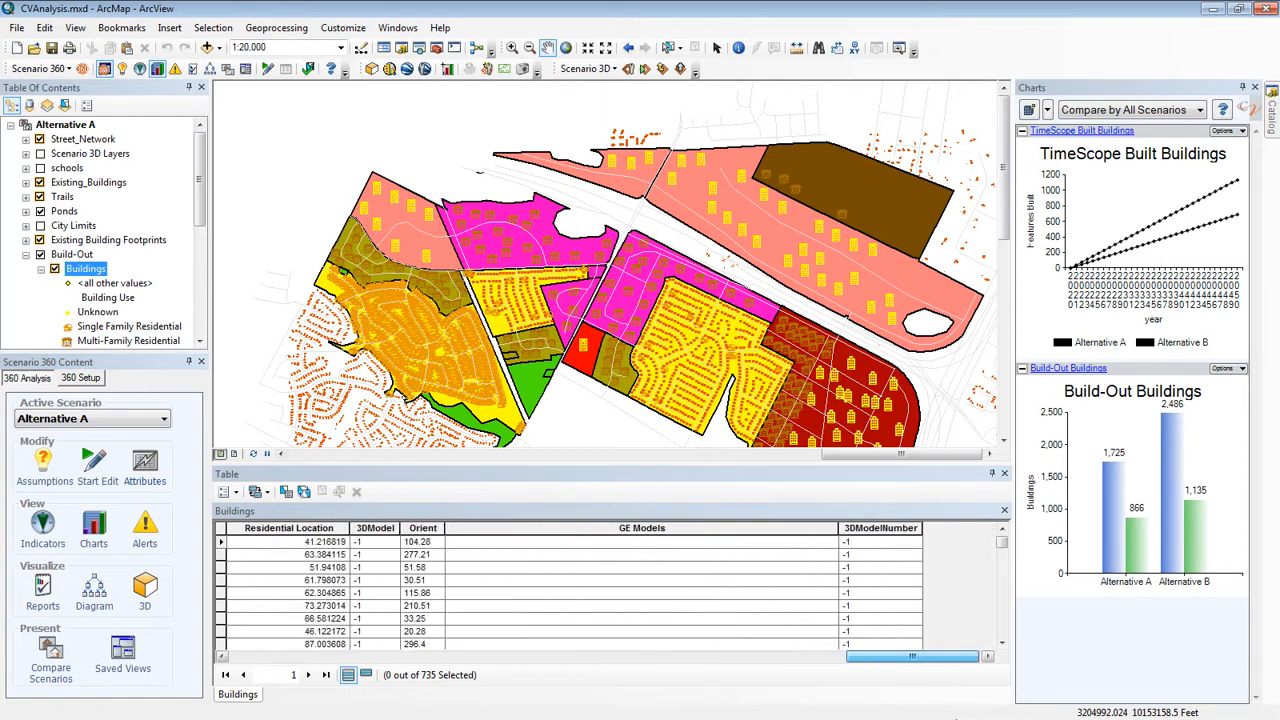
left_click_drag(1002, 543, 1002, 553)
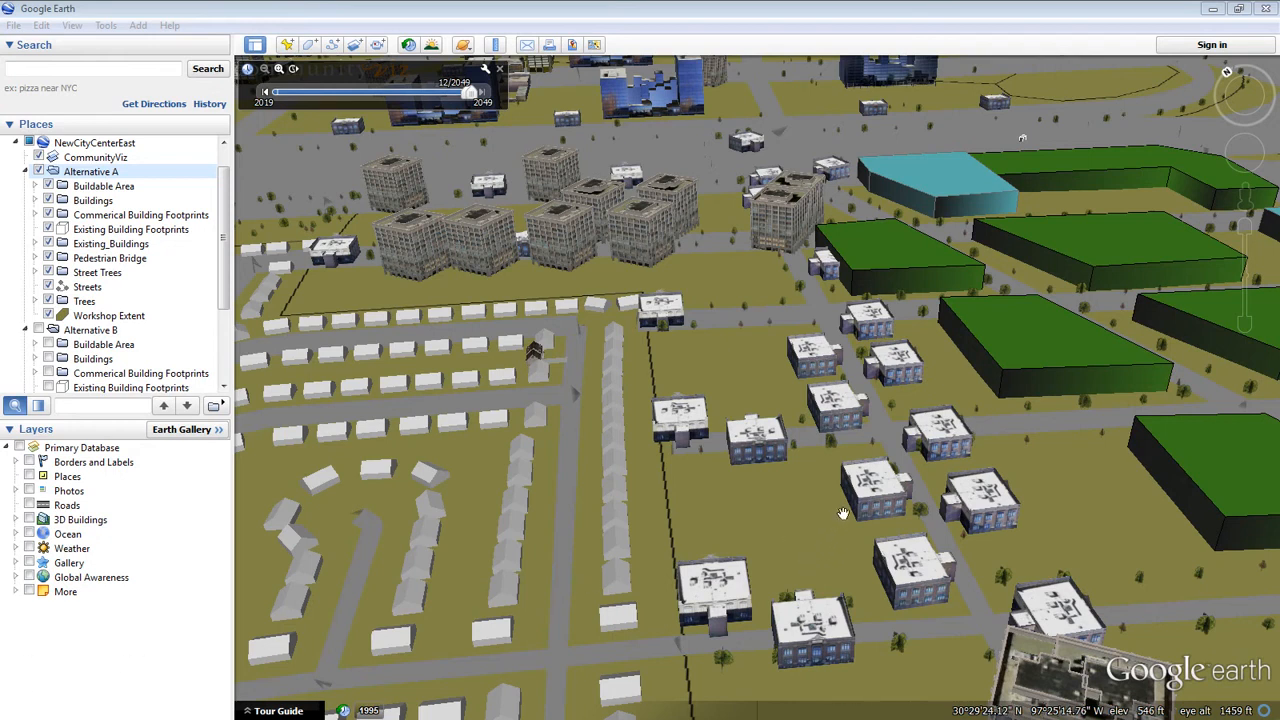
In Google Earth, examine the orientation and appearance of Alternative A's 3D building models from several viewpoints
mouse_move(882, 503)
left_mouse_down()
mouse_move(874, 482)
mouse_move(854, 563)
left_mouse_up()
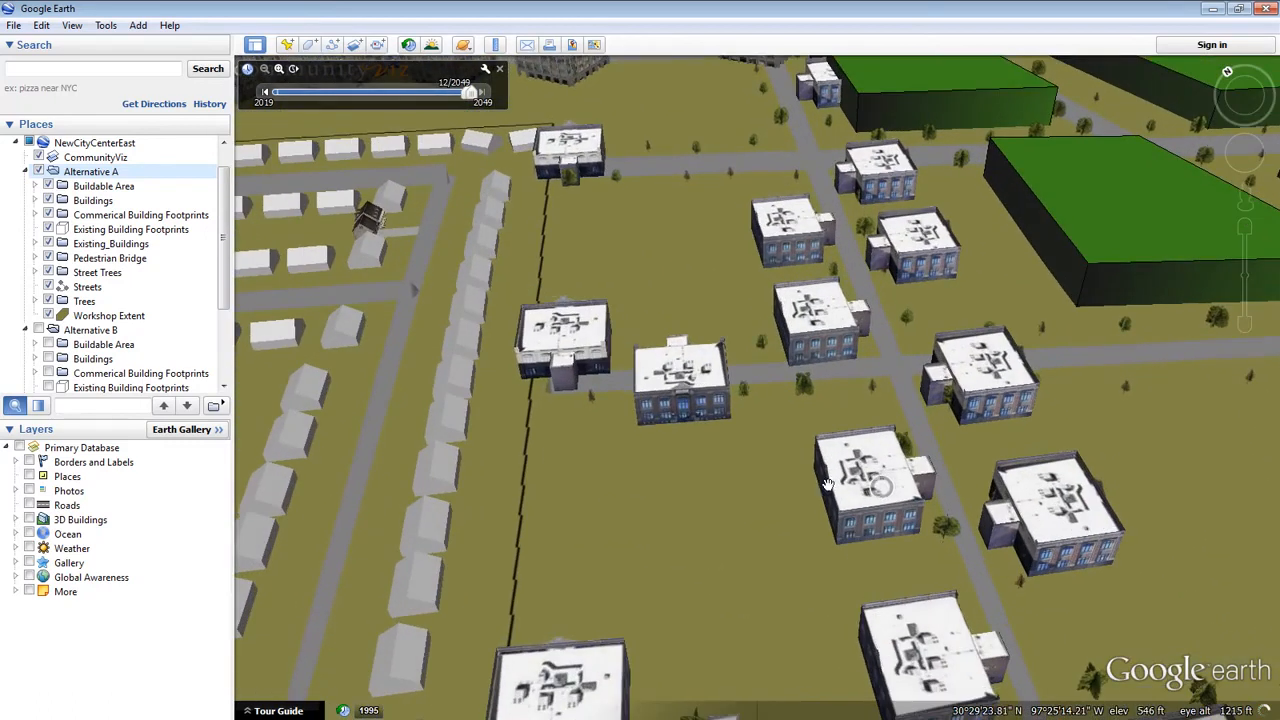
left_click_drag(697, 421, 709, 440)
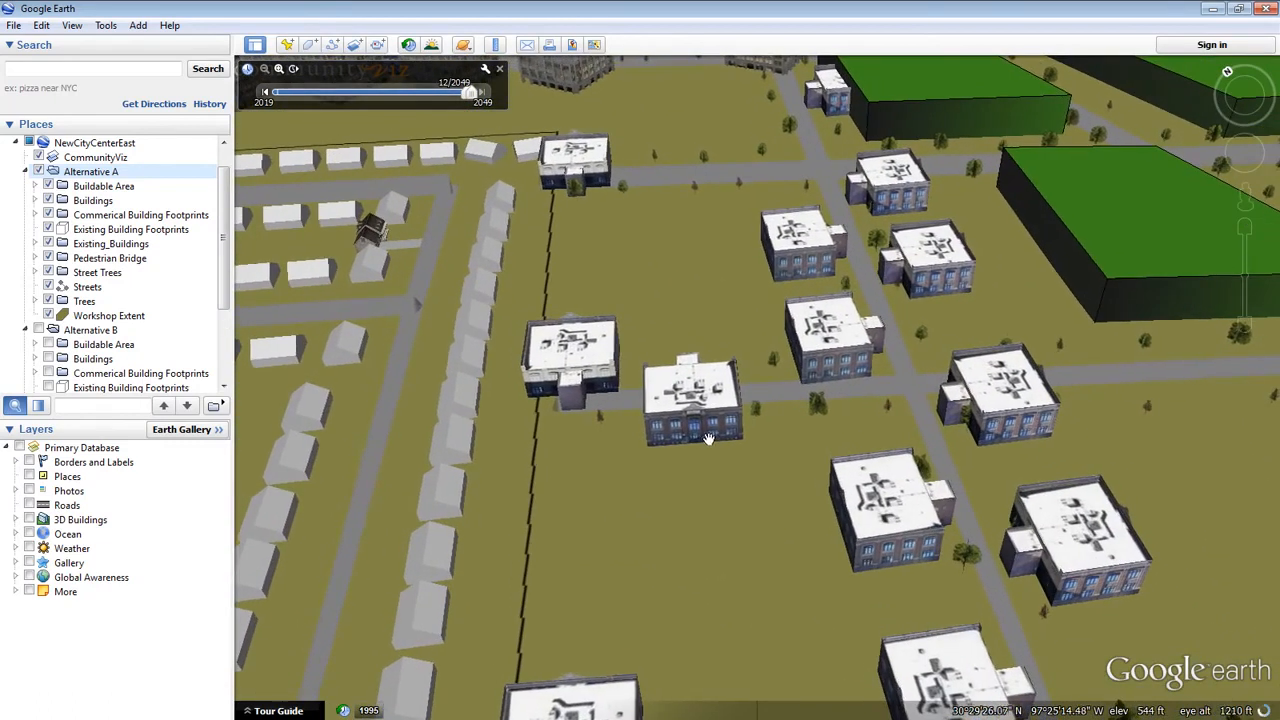
mouse_move(378, 420)
left_mouse_down()
mouse_move(463, 417)
mouse_move(470, 512)
left_mouse_up()
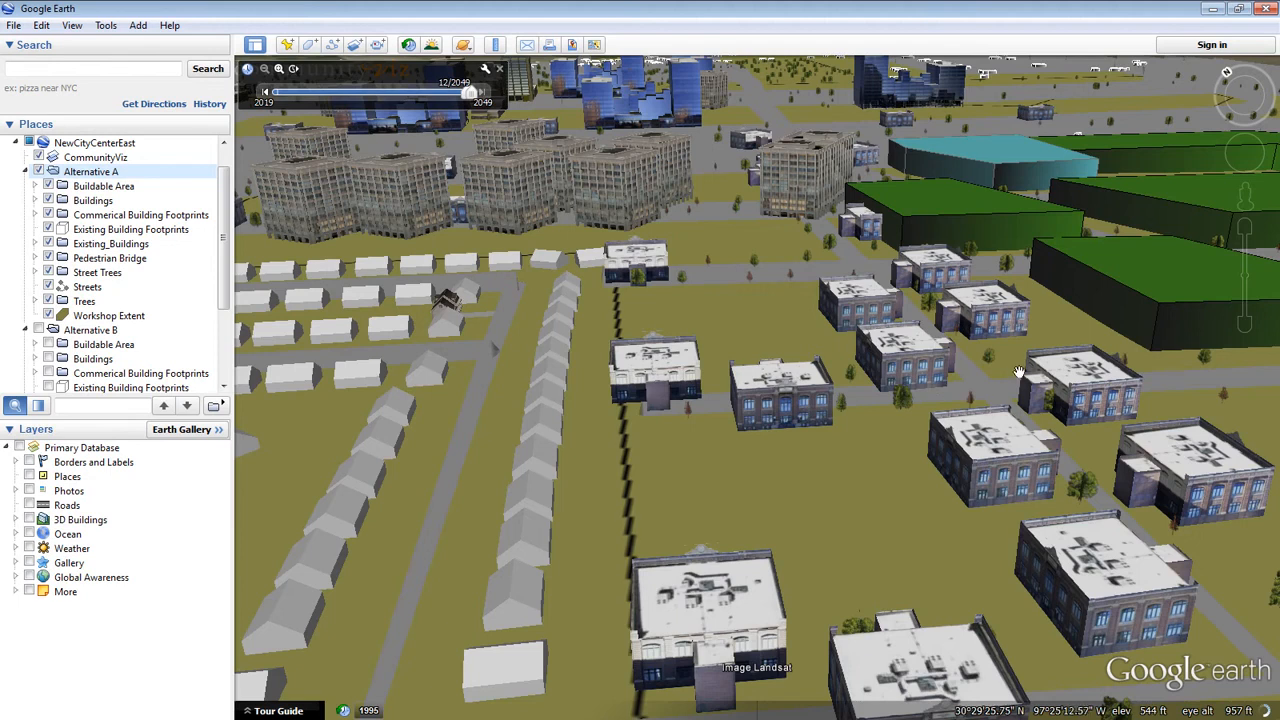
left_click_drag(960, 383, 844, 417)
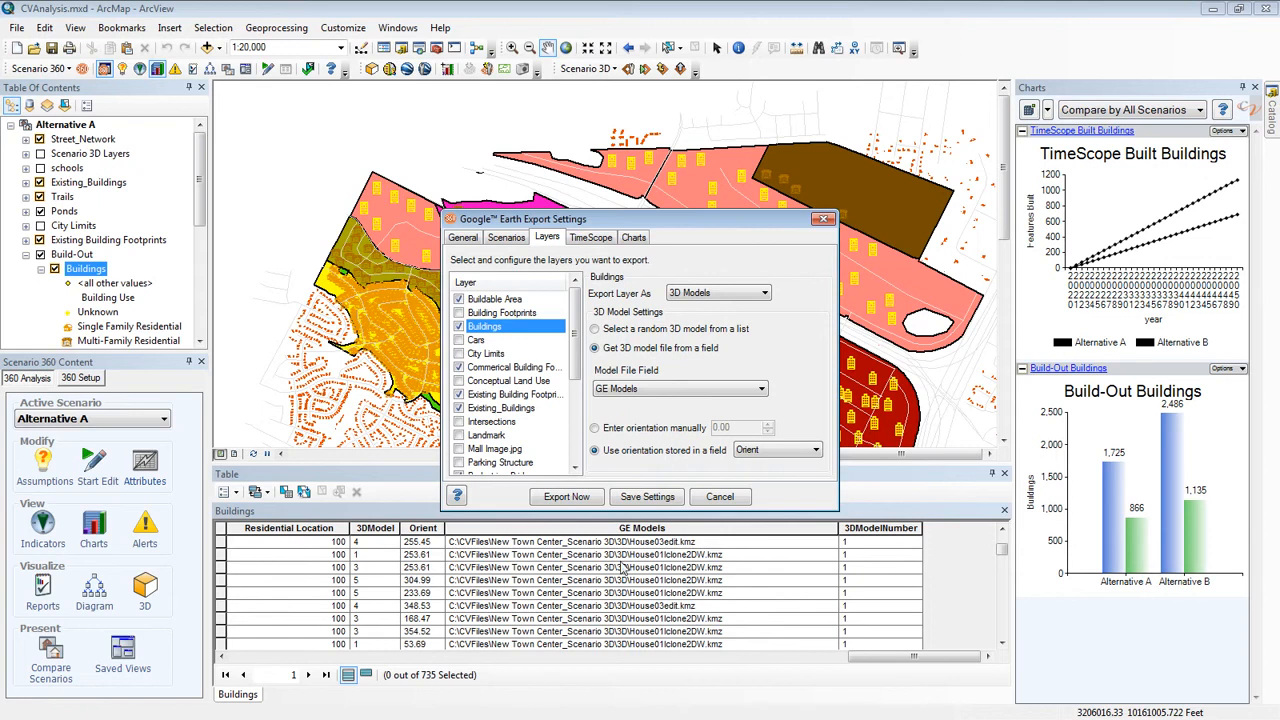
In ArcMap, review the export settings of the Existing_Buildings, Commerical Building Footprints and Streets layers
left_click(510, 408)
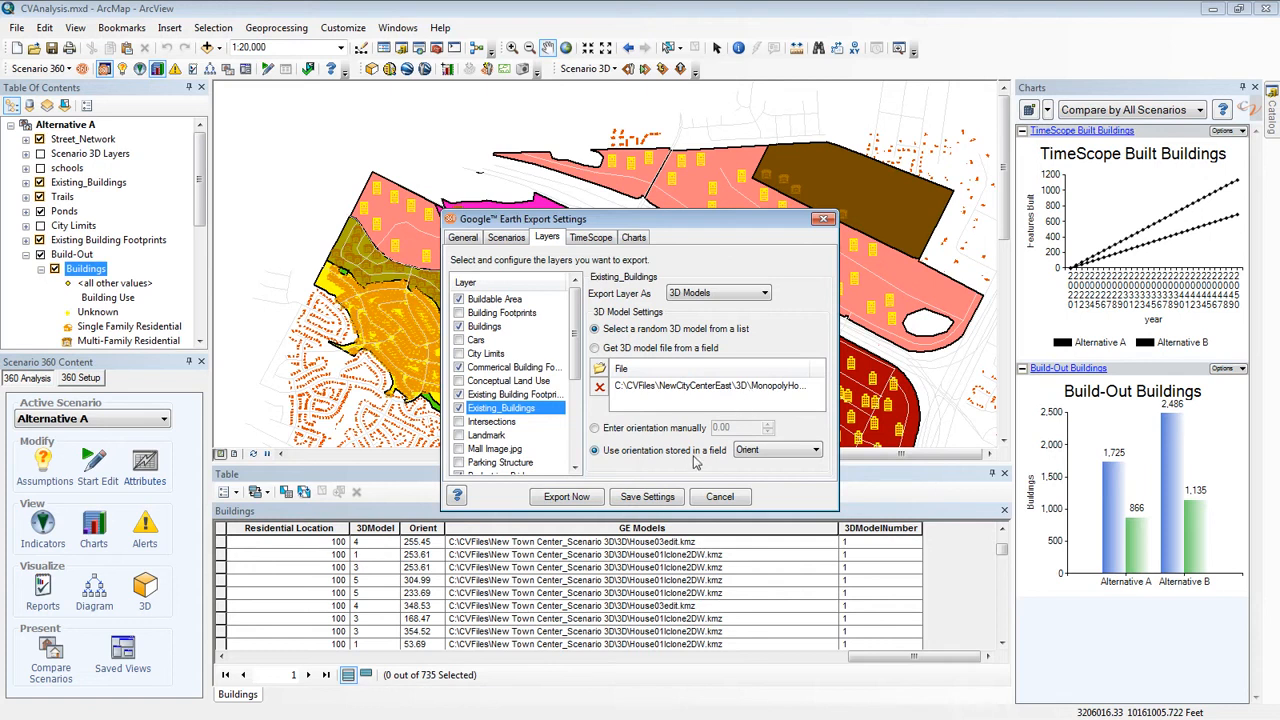
left_click(540, 368)
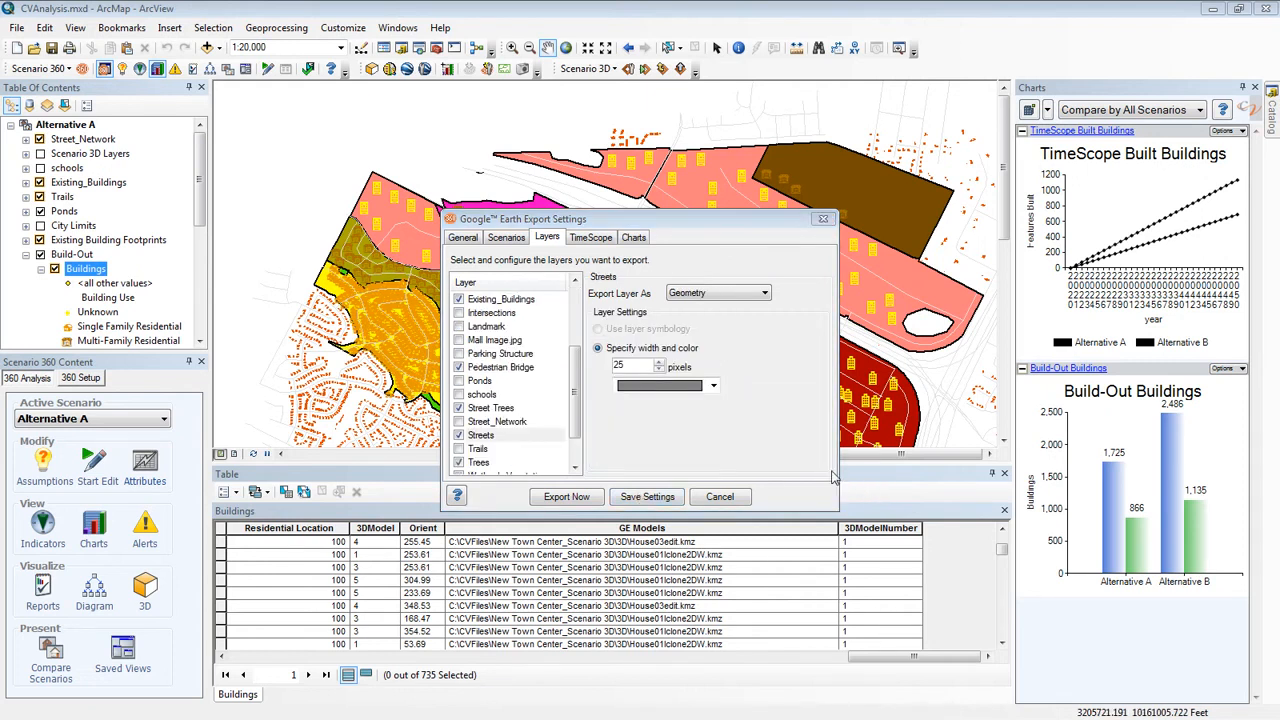
left_click(493, 441)
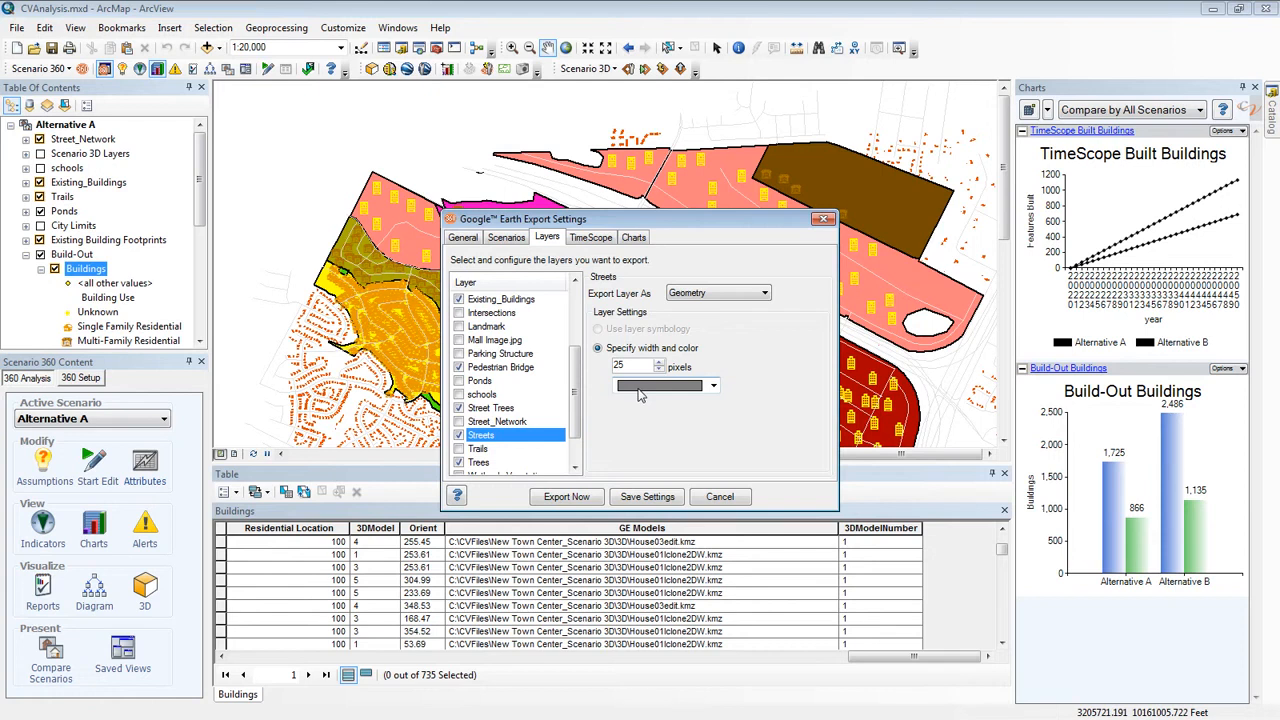
left_click(766, 296)
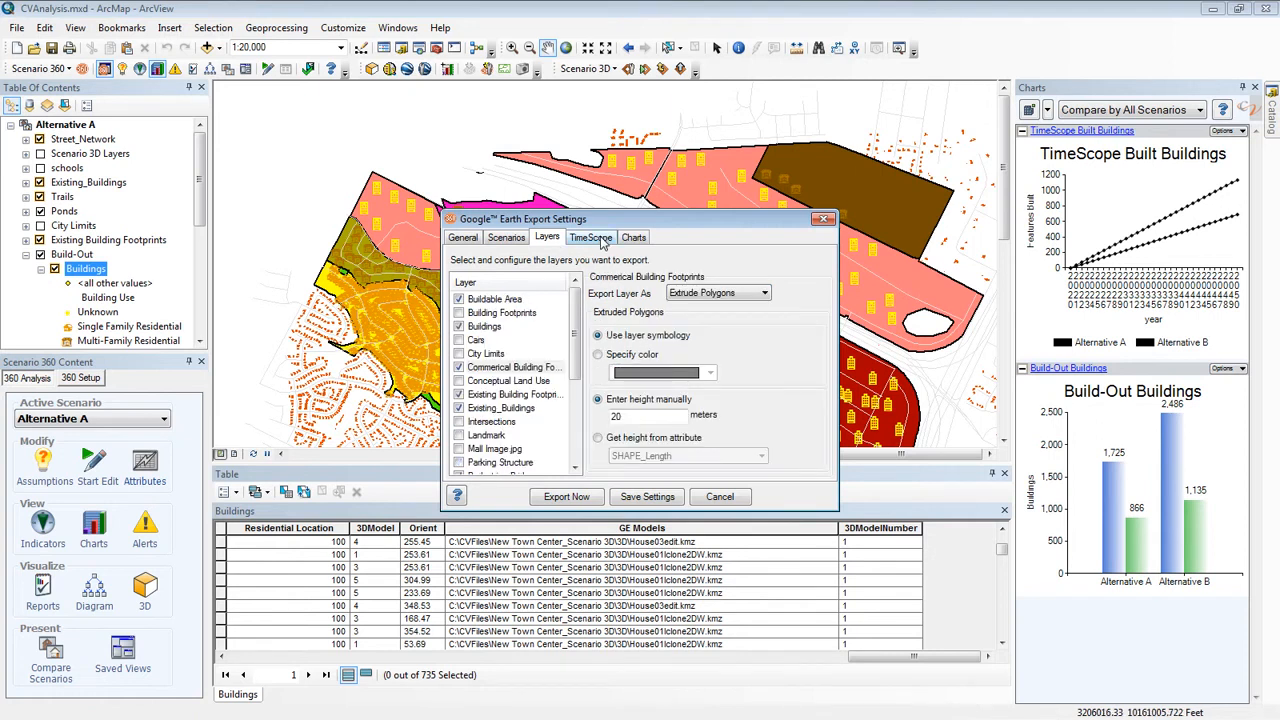
Check the layers that export TimeScope information, and set the Google Earth timeline to 8/2049
left_click(602, 240)
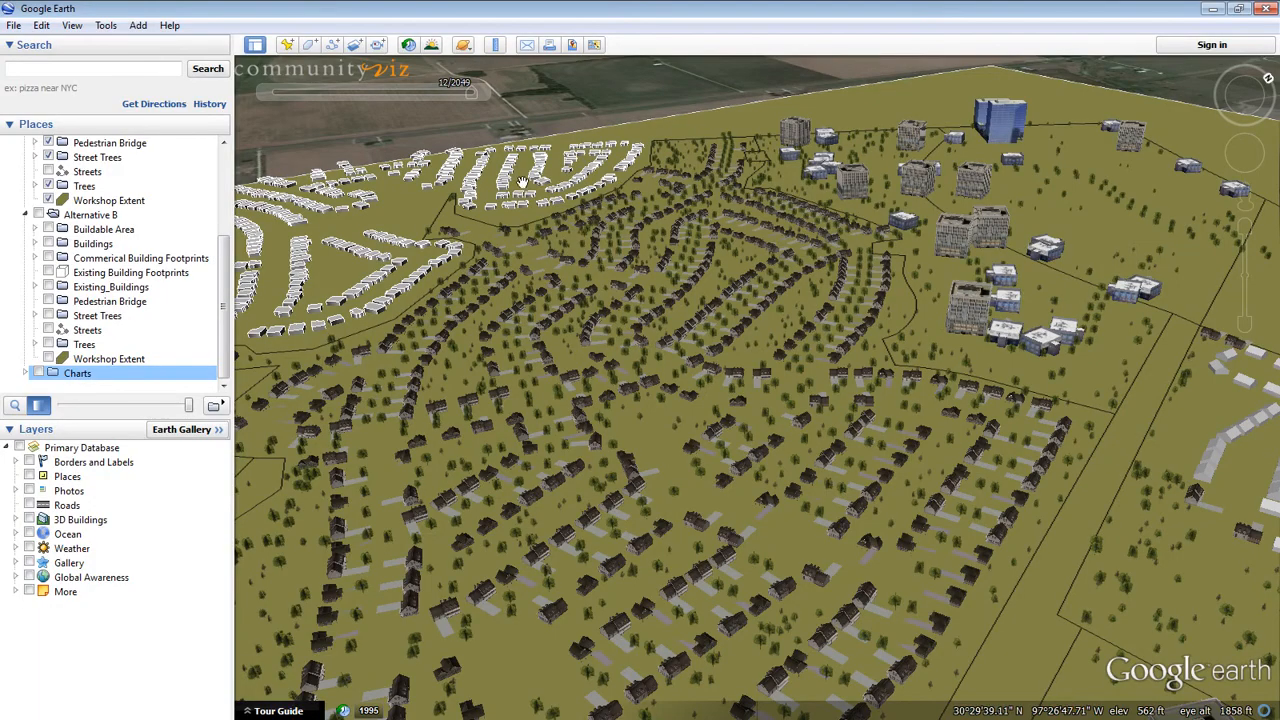
mouse_move(473, 100)
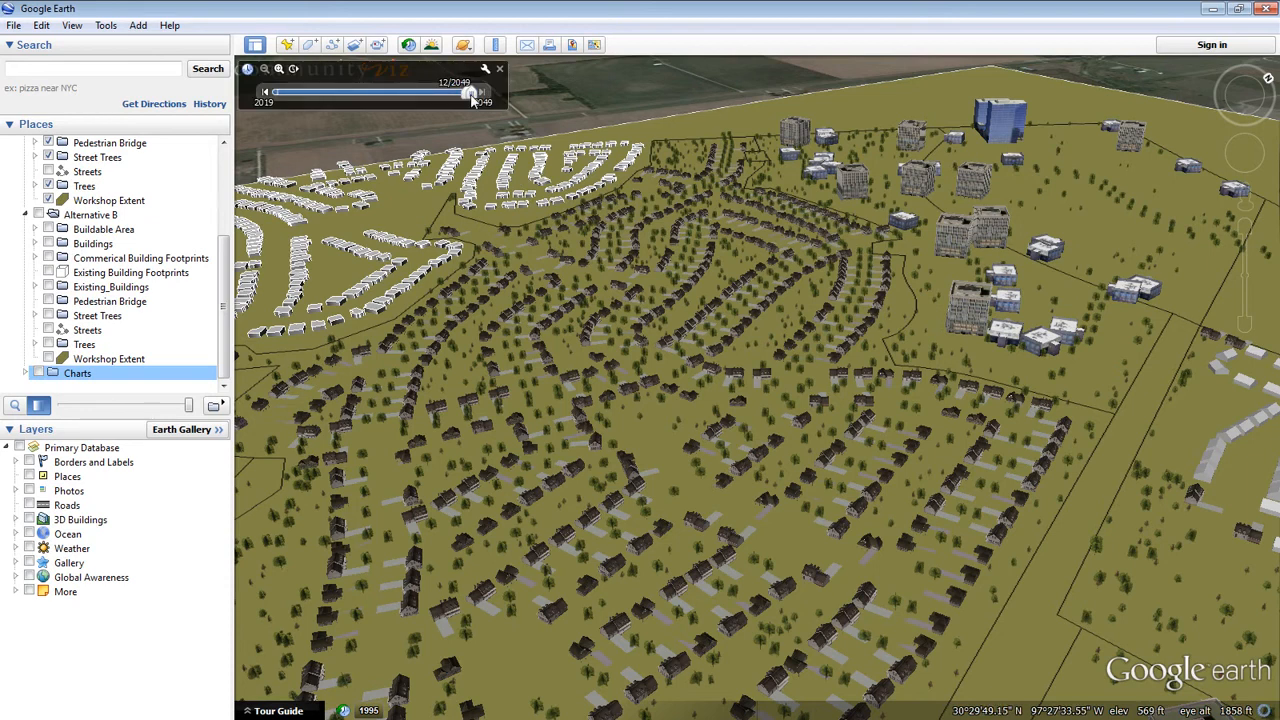
mouse_move(467, 100)
left_mouse_down()
mouse_move(340, 98)
mouse_move(467, 102)
left_mouse_up()
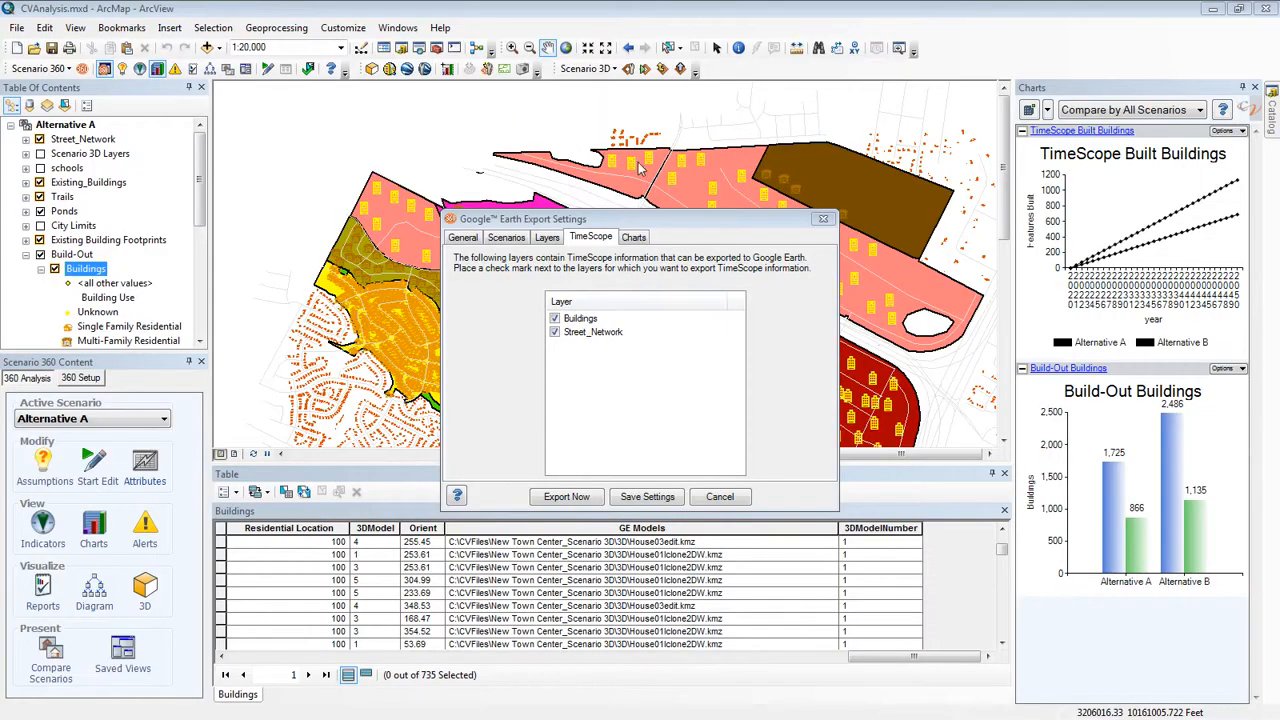
Review the list of charts to export in ArcMap, and display and expand the Charts folder in Google Earth
left_click(641, 245)
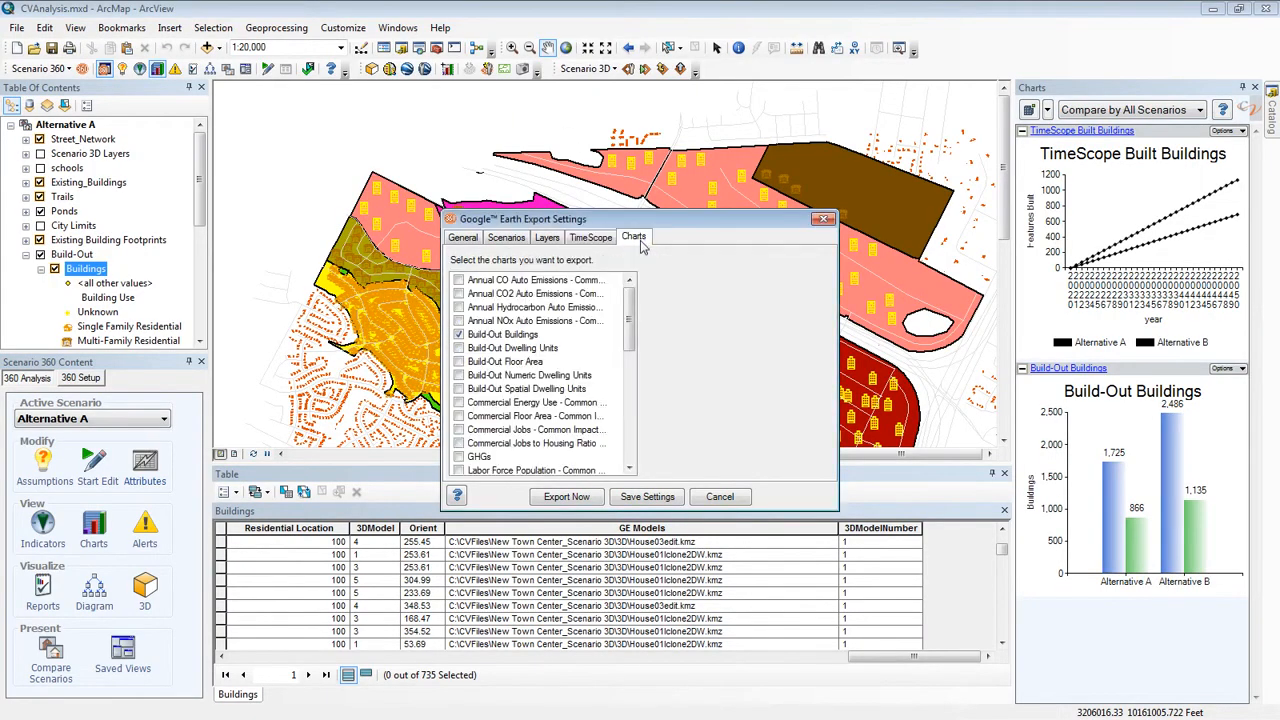
mouse_move(632, 326)
left_mouse_down()
mouse_move(632, 361)
mouse_move(632, 320)
left_mouse_up()
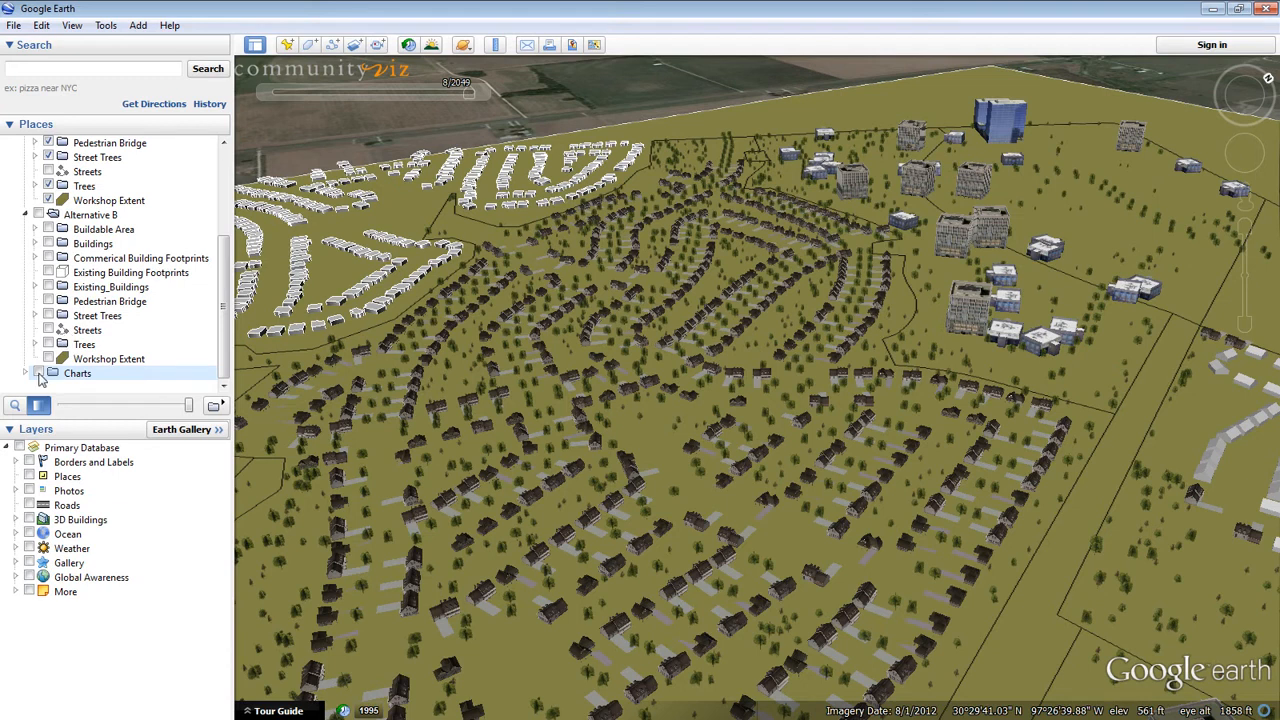
left_click(39, 374)
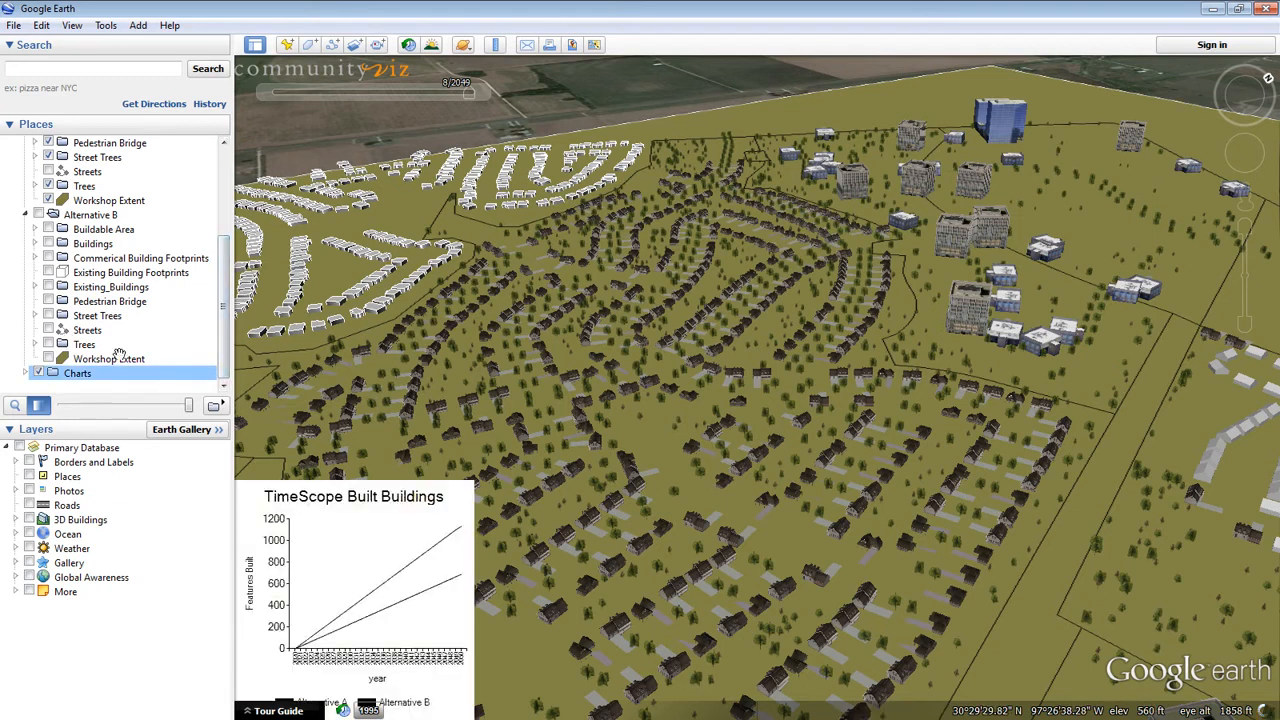
left_click(26, 373)
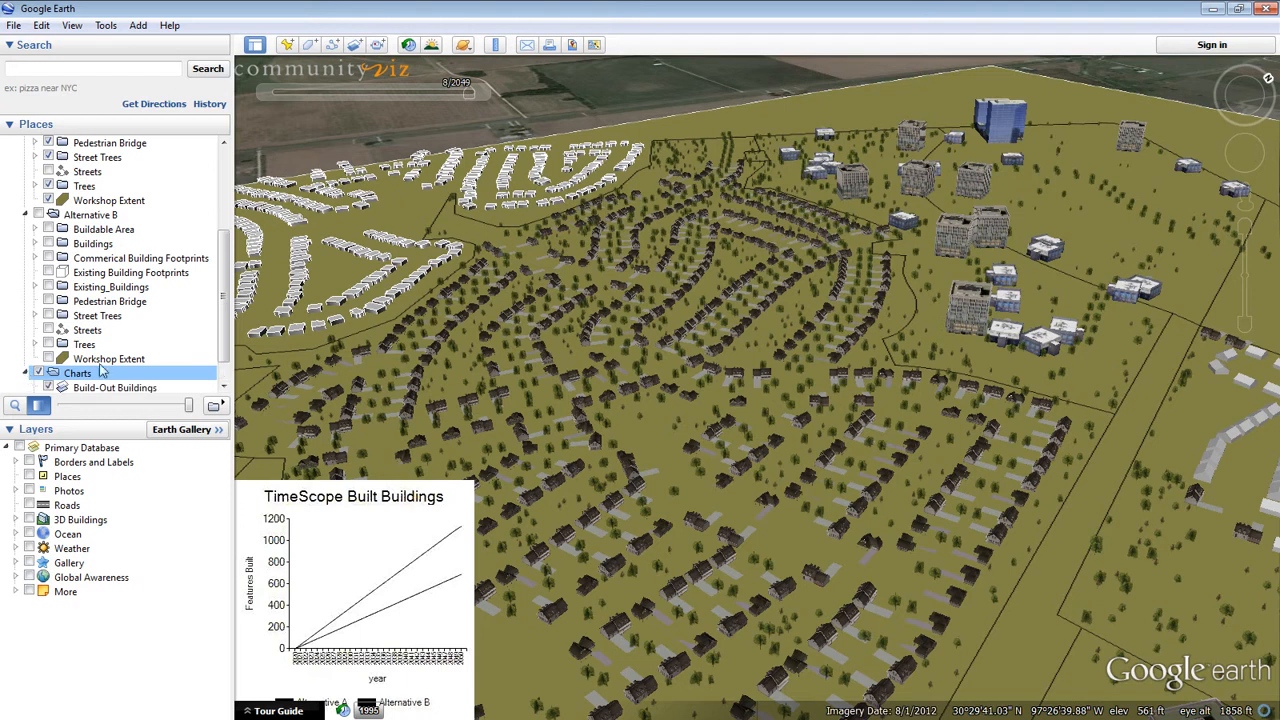
left_click_drag(222, 310, 222, 330)
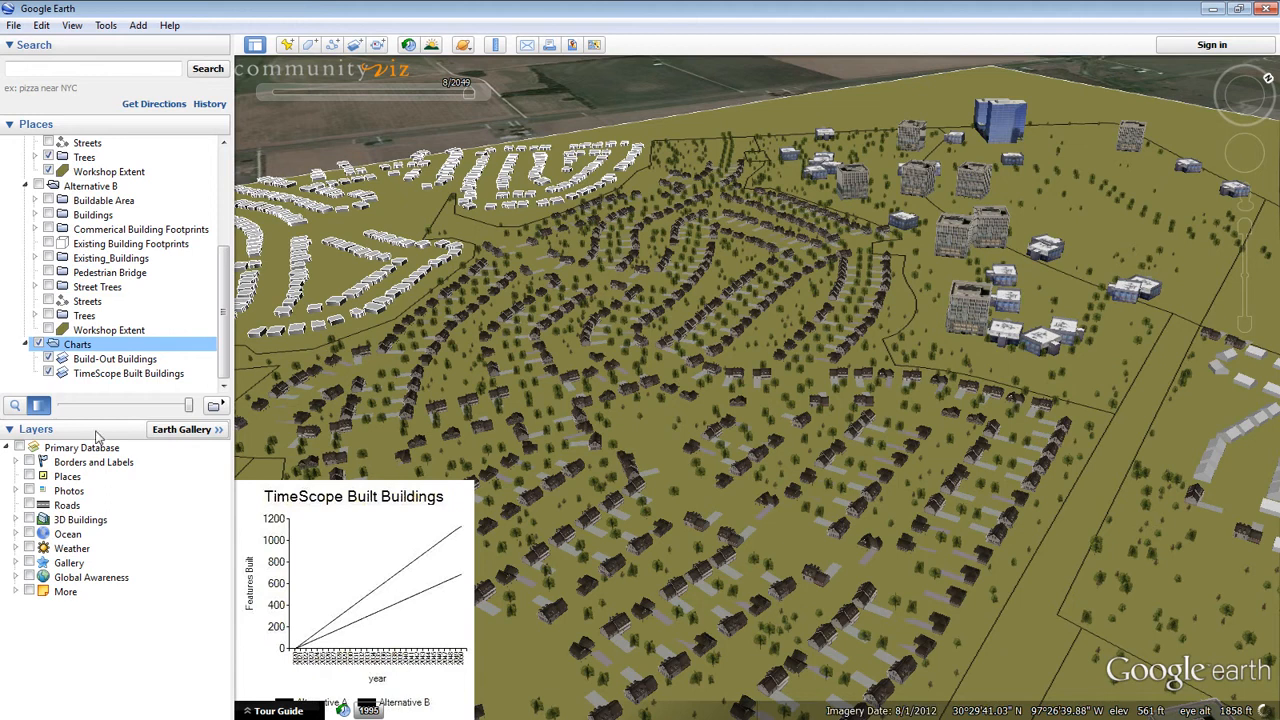
Hide the TimeScope Built Buildings chart, toggle the Build-Out Buildings chart off and on, and raise its overlay opacity to full
left_click(49, 374)
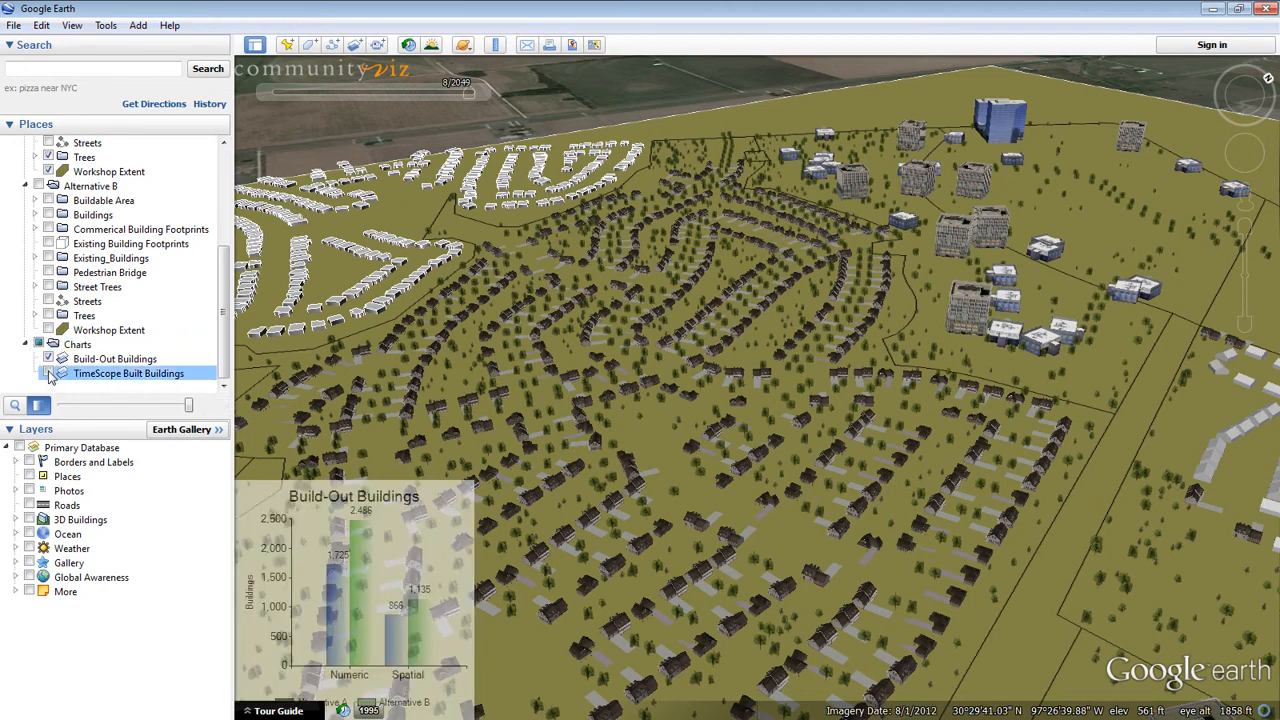
left_click(49, 360)
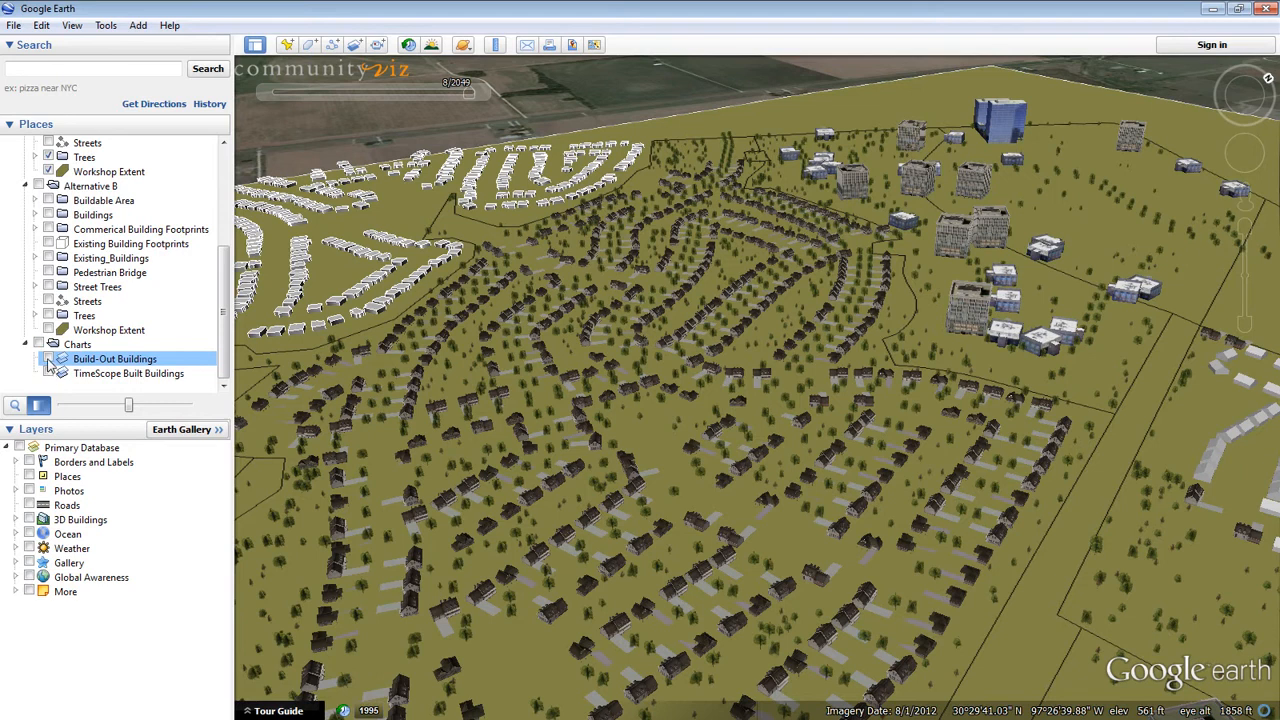
left_click(49, 359)
left_click_drag(130, 407, 190, 414)
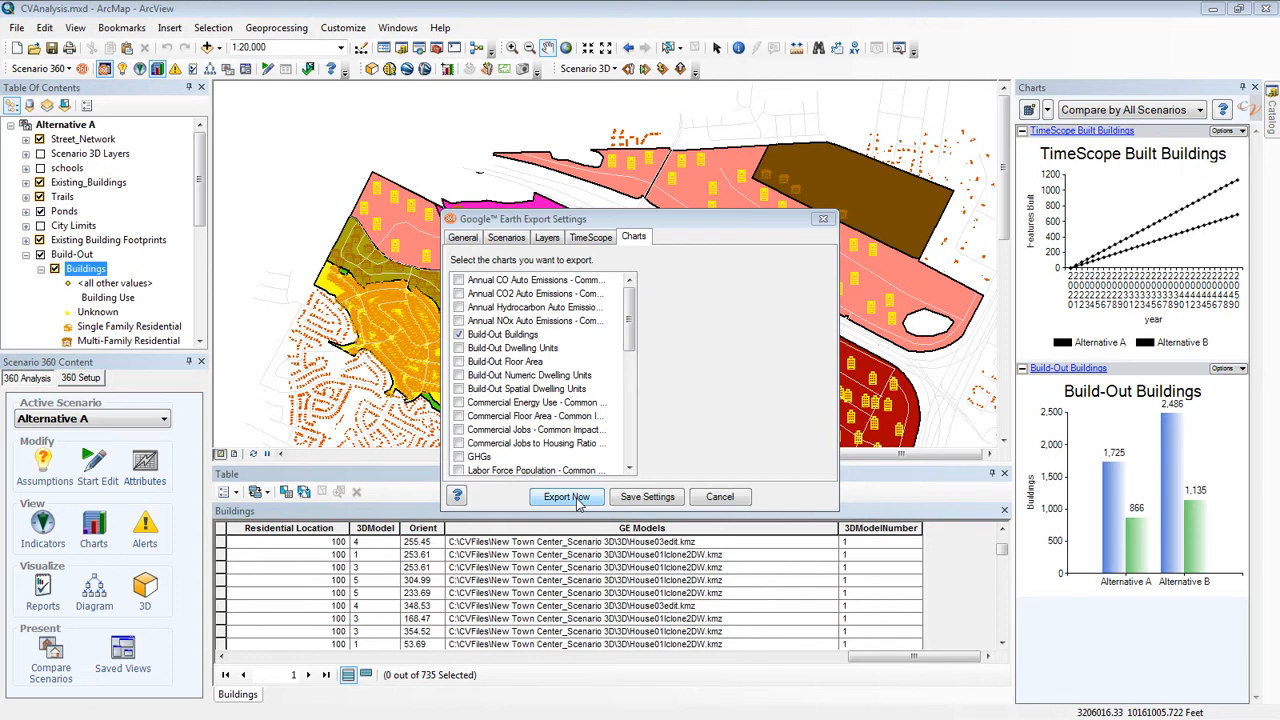
In ArcMap, save the Google Earth export settings
left_click(638, 500)
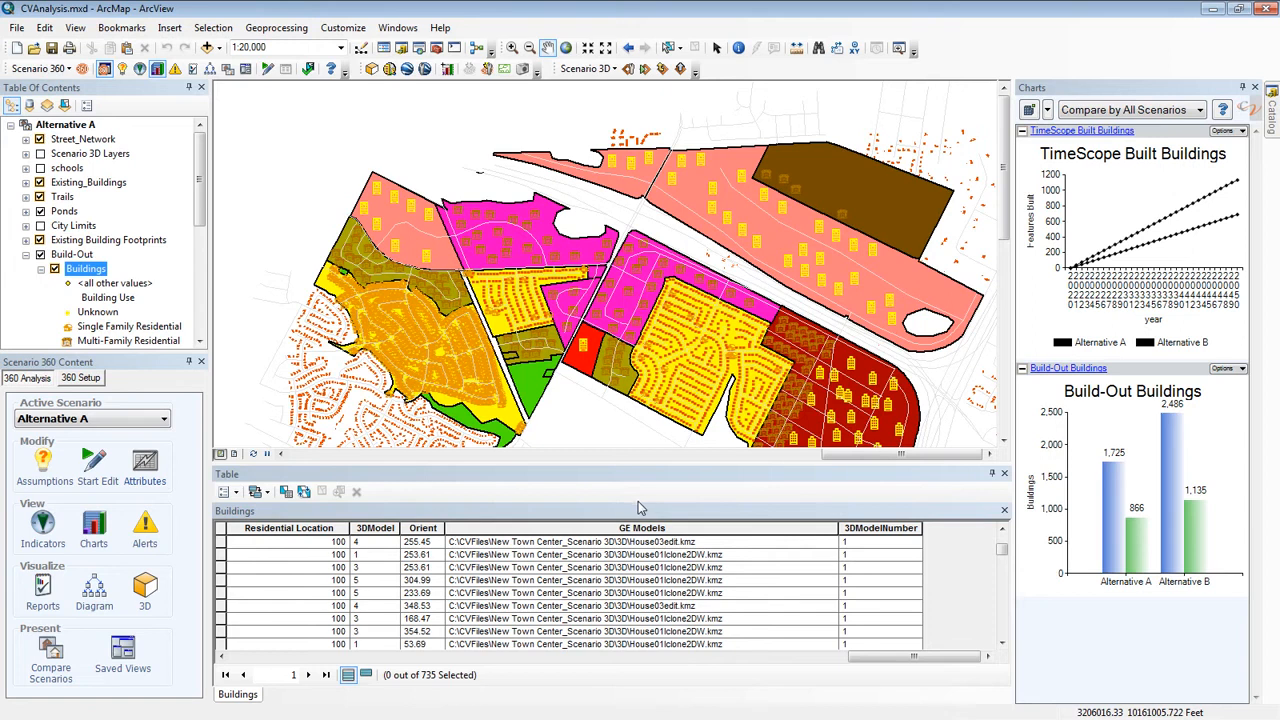